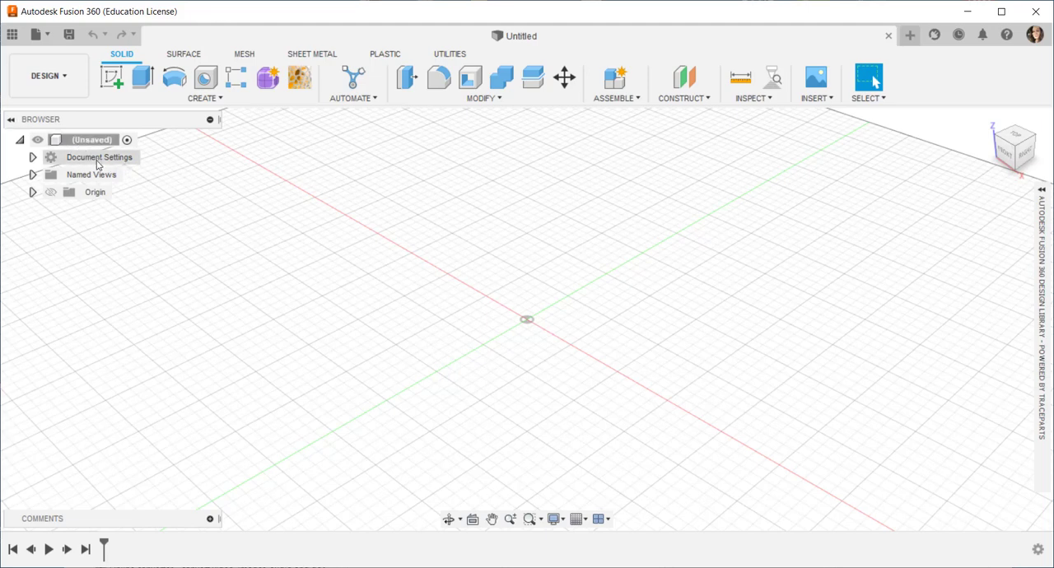
Step: Change the document's active units from the document settings to inches
click(31, 158)
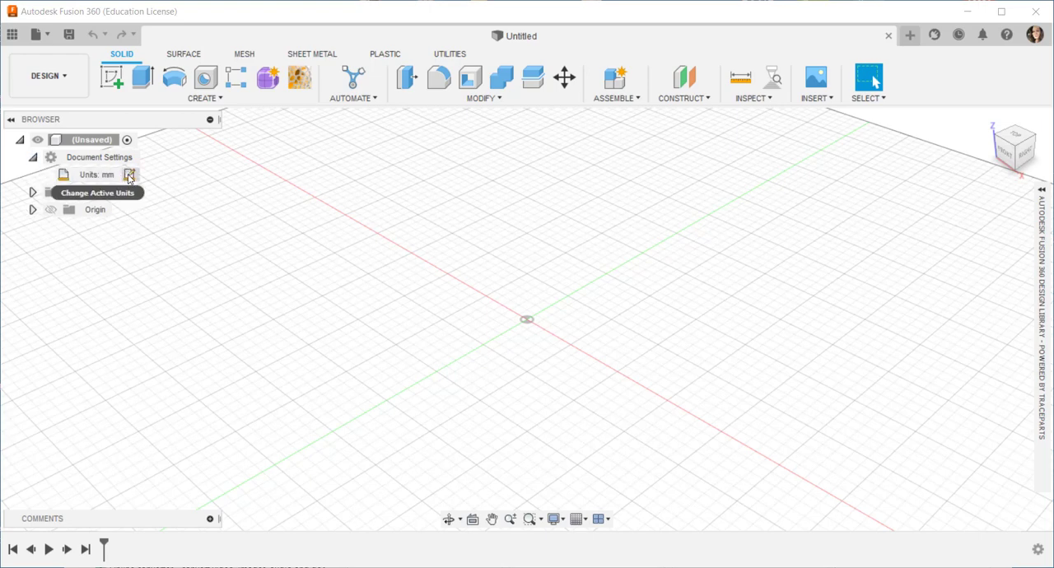
click(129, 175)
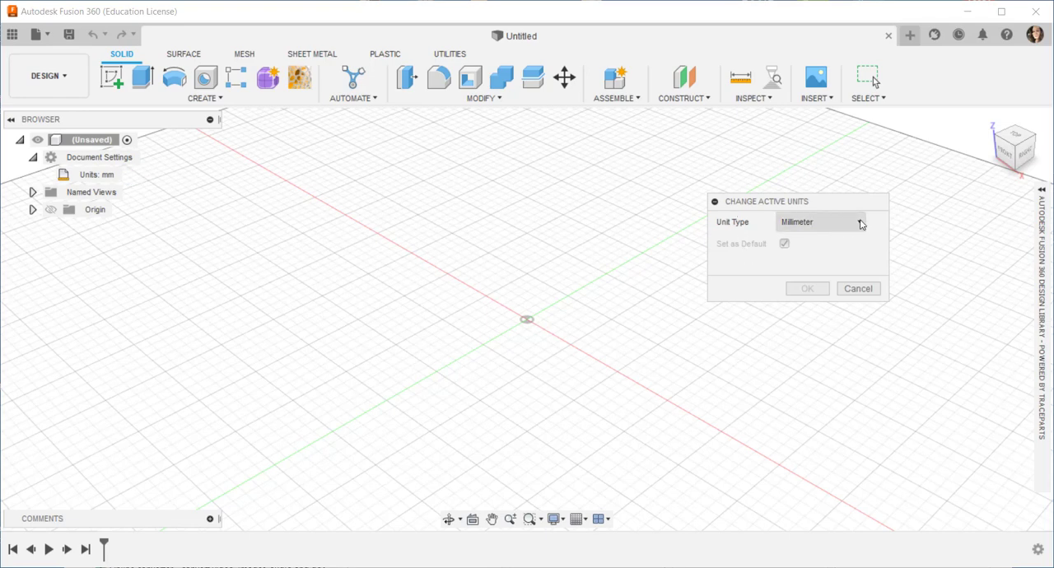
click(860, 224)
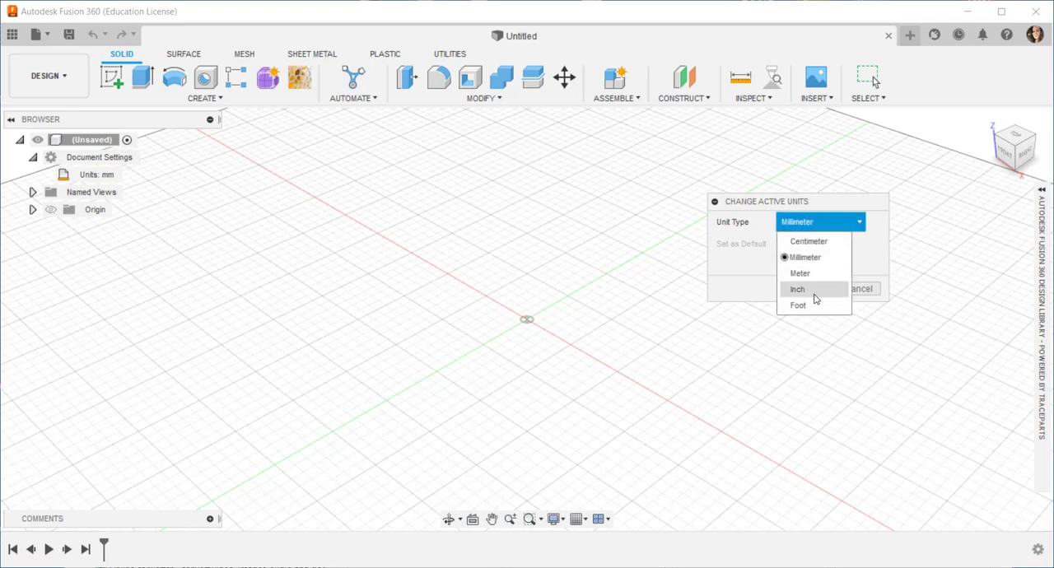
click(813, 295)
click(811, 290)
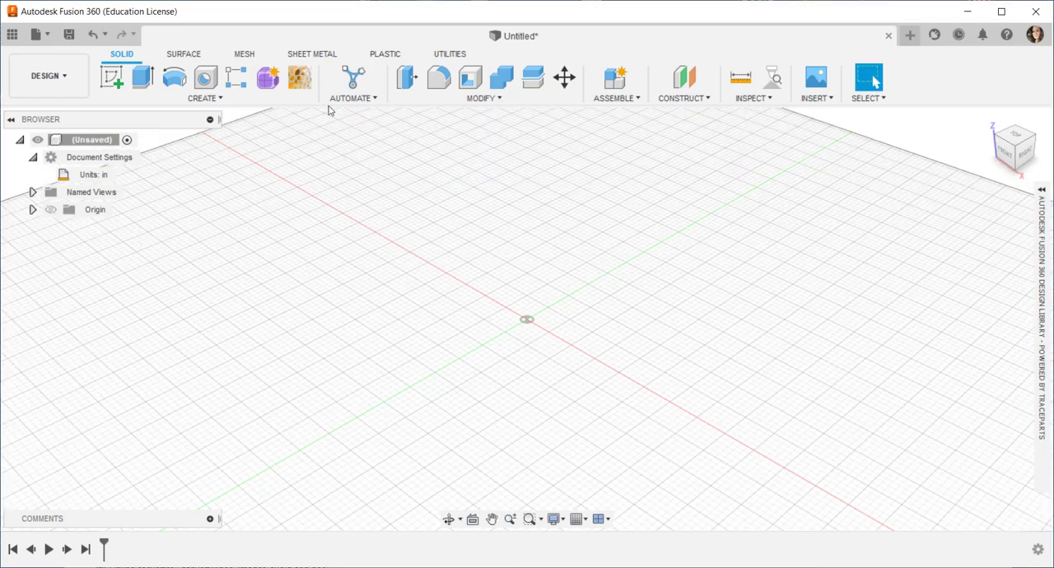
Step: Sketch a rectangle on the horizontal ground plane with a corner at the origin, 3 in wide along X and 6 in along Y
click(115, 78)
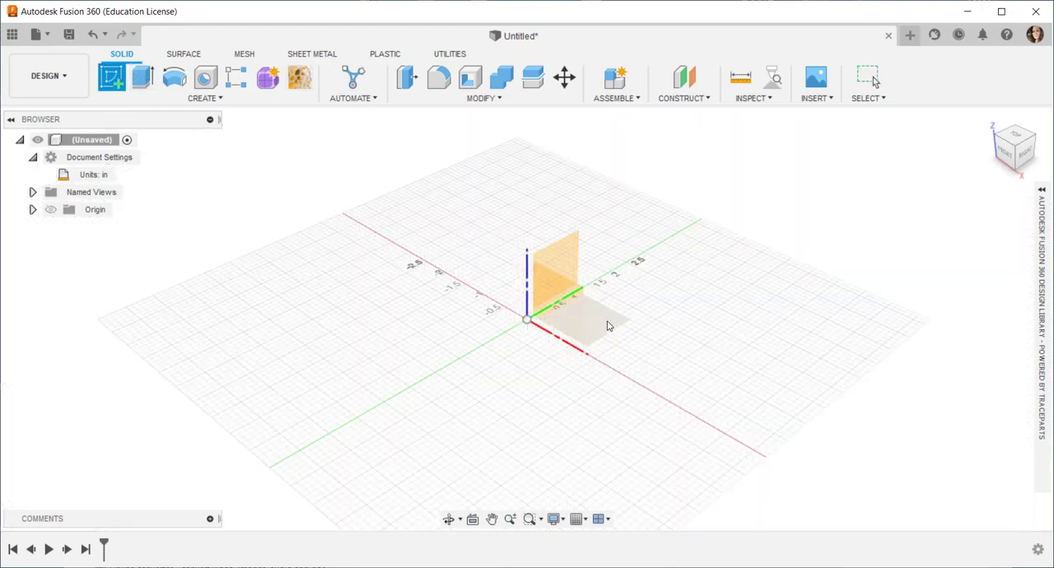
click(607, 326)
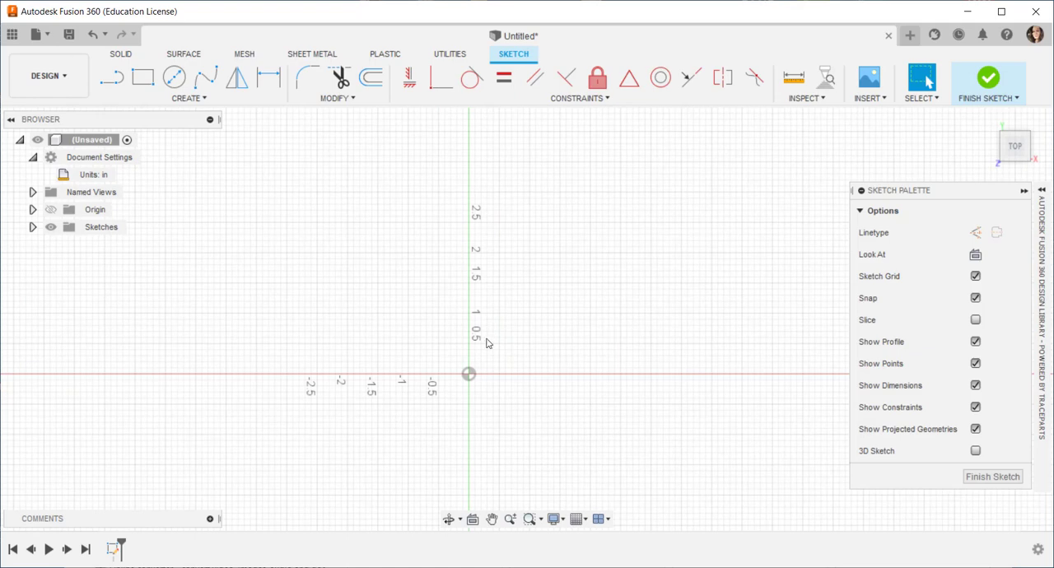
click(143, 77)
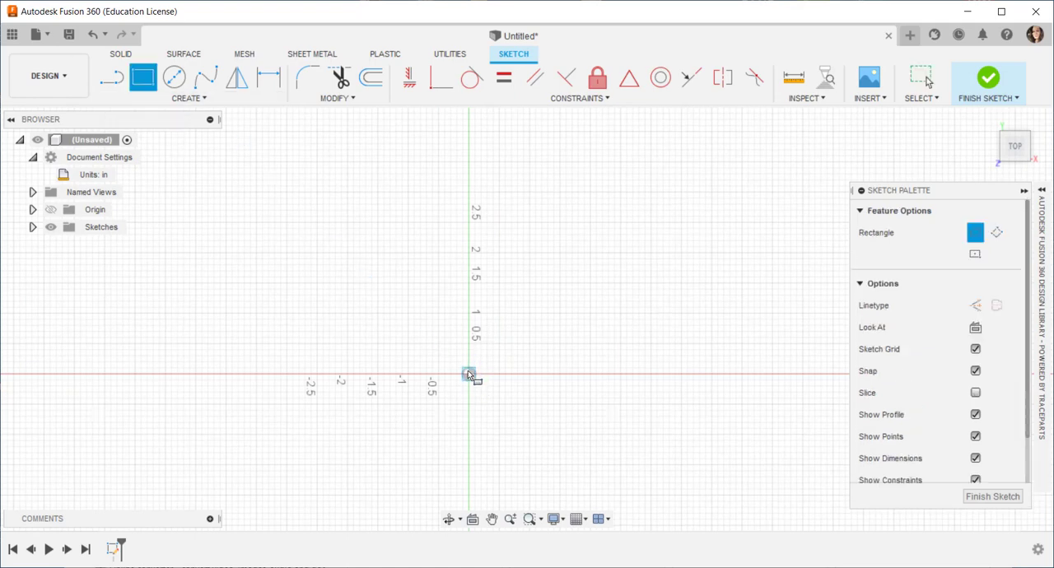
click(468, 374)
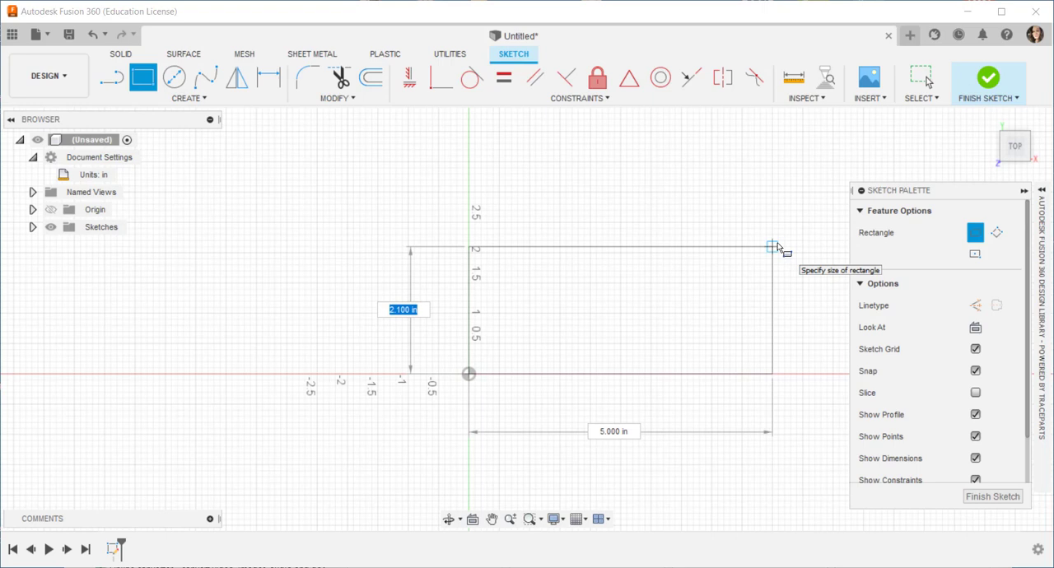
text(6)
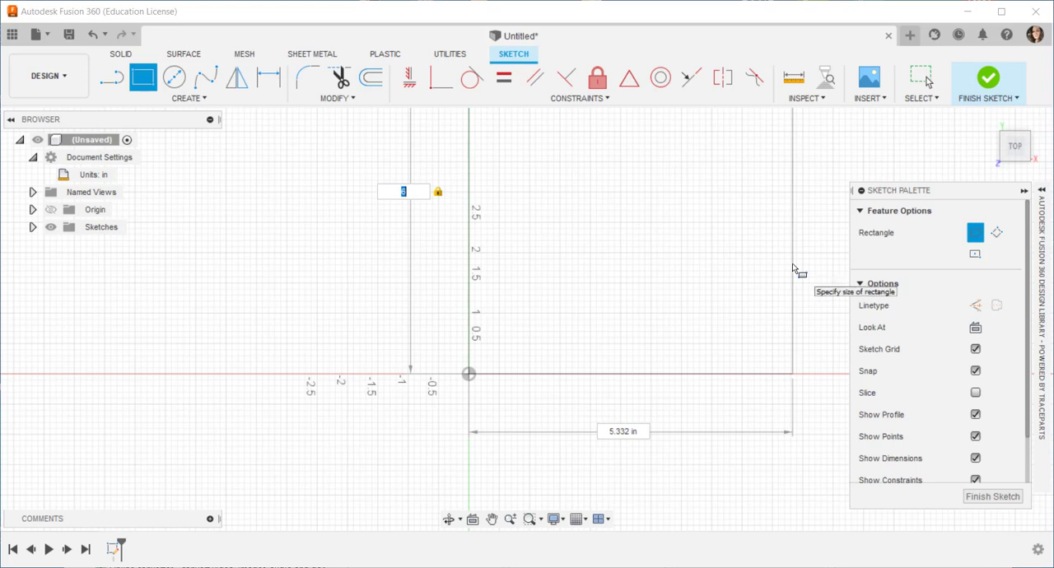
key(Tab)
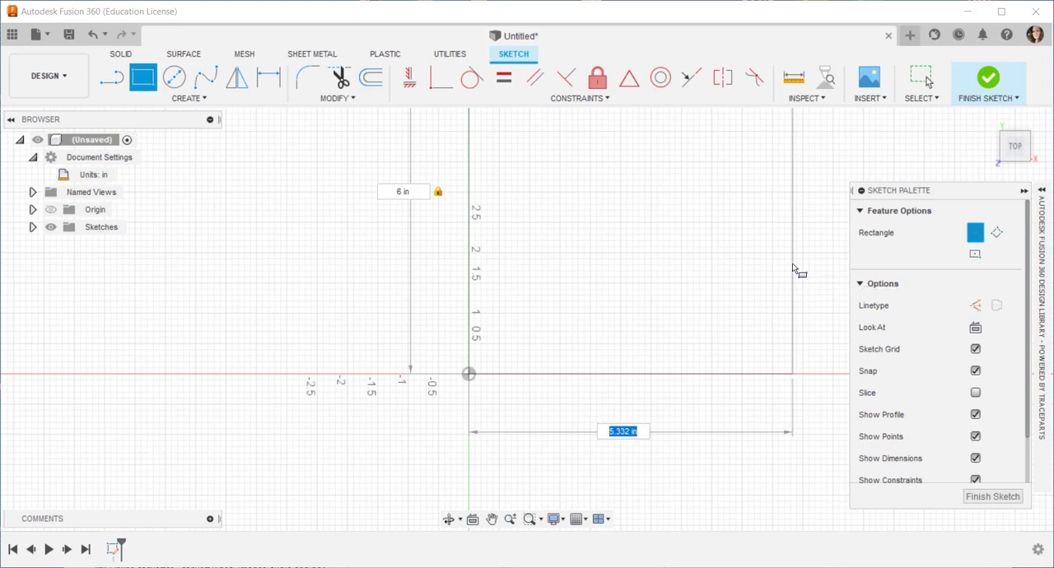
text(3)
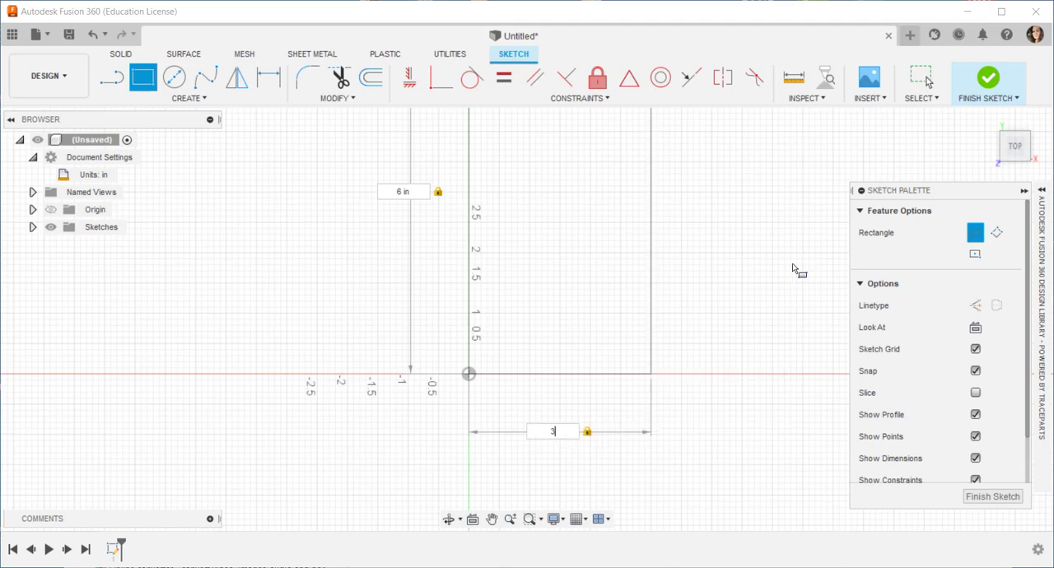
key(Return)
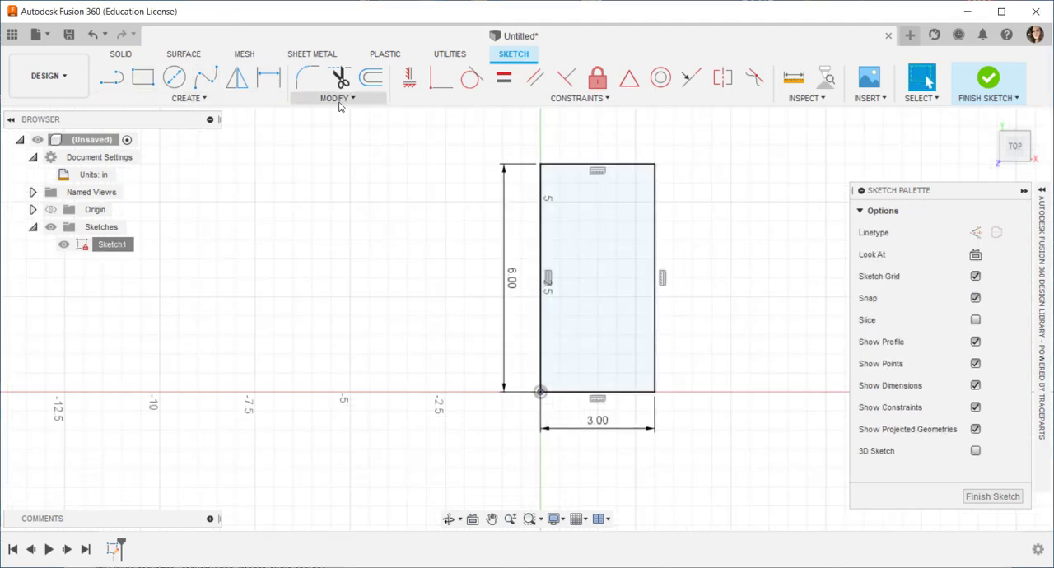
Step: Offset the whole rectangle 0.5 in inward and finish the sketch
click(349, 99)
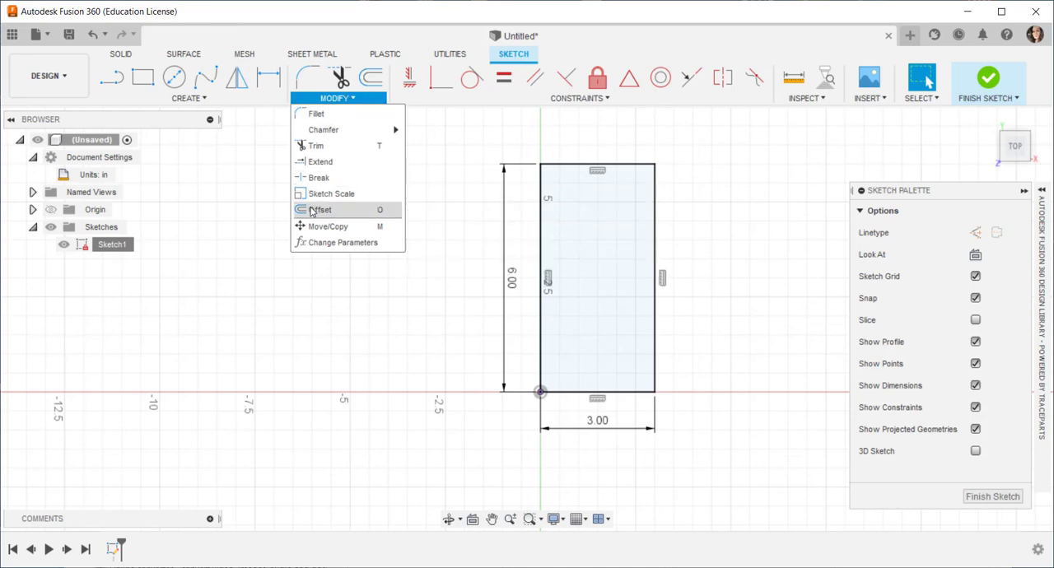
scroll(629, 174, up, 3)
click(618, 156)
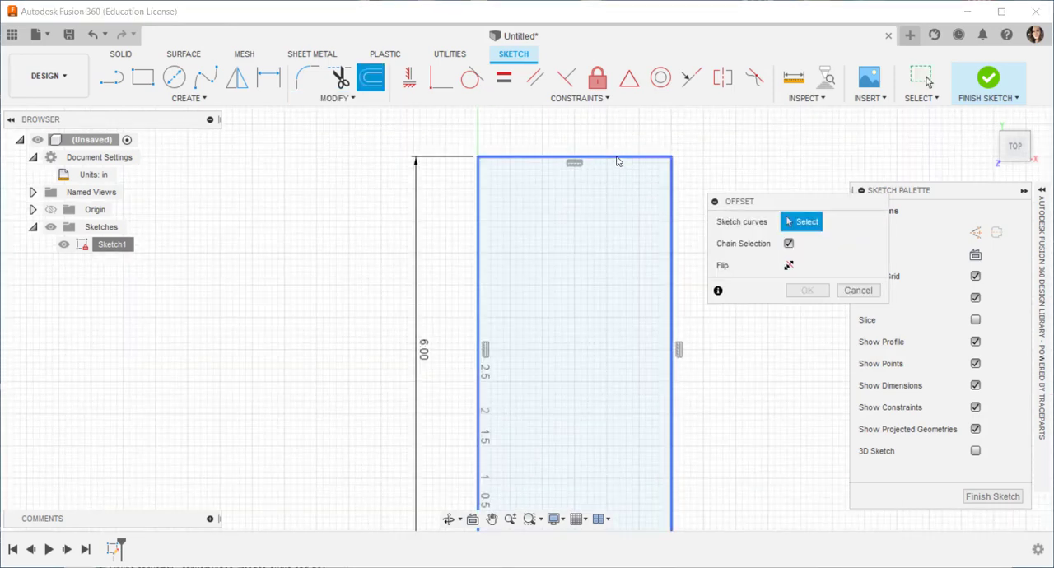
drag(617, 156, 617, 178)
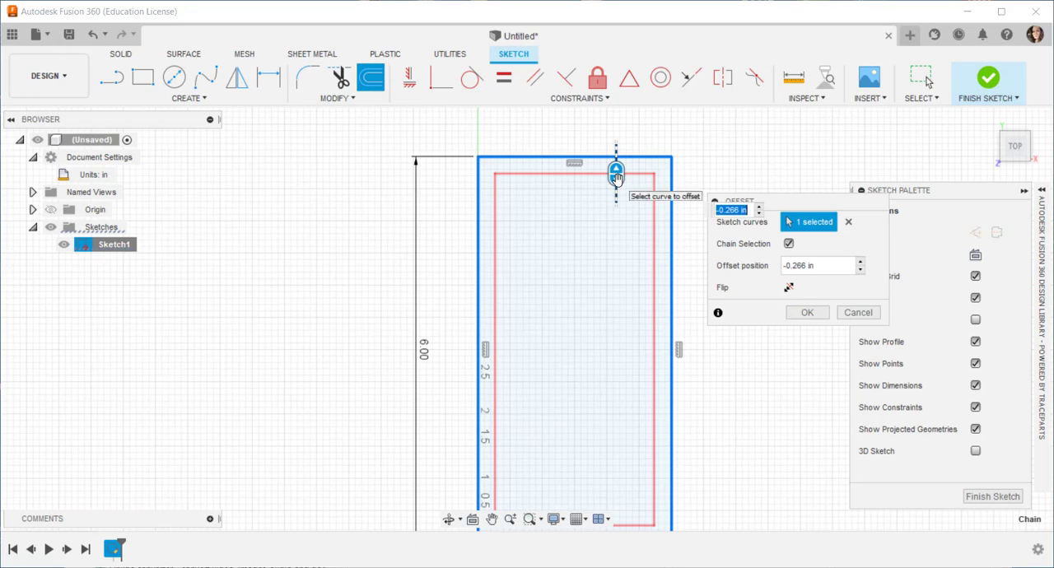
text(-.5)
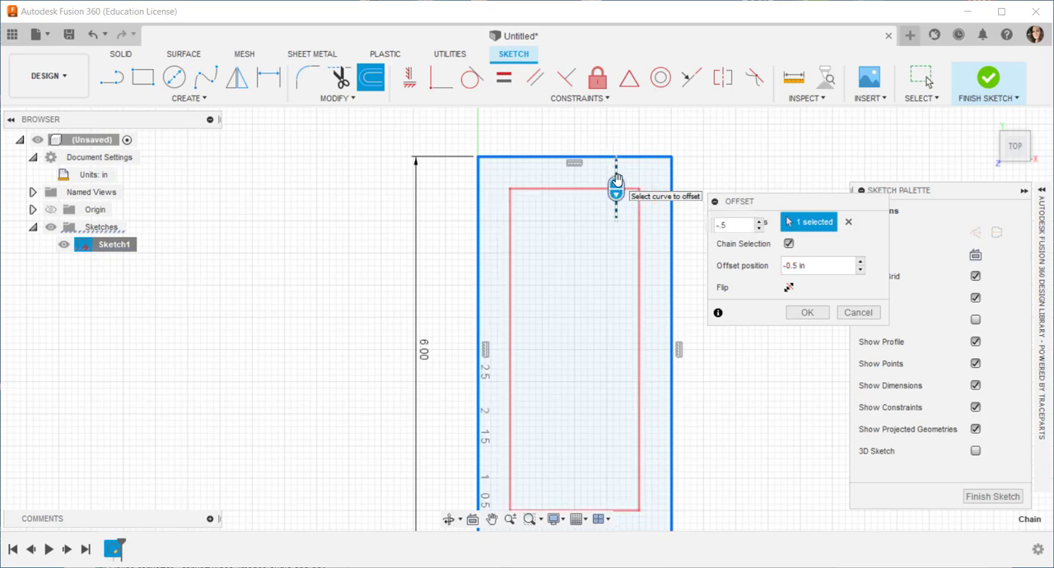
key(Return)
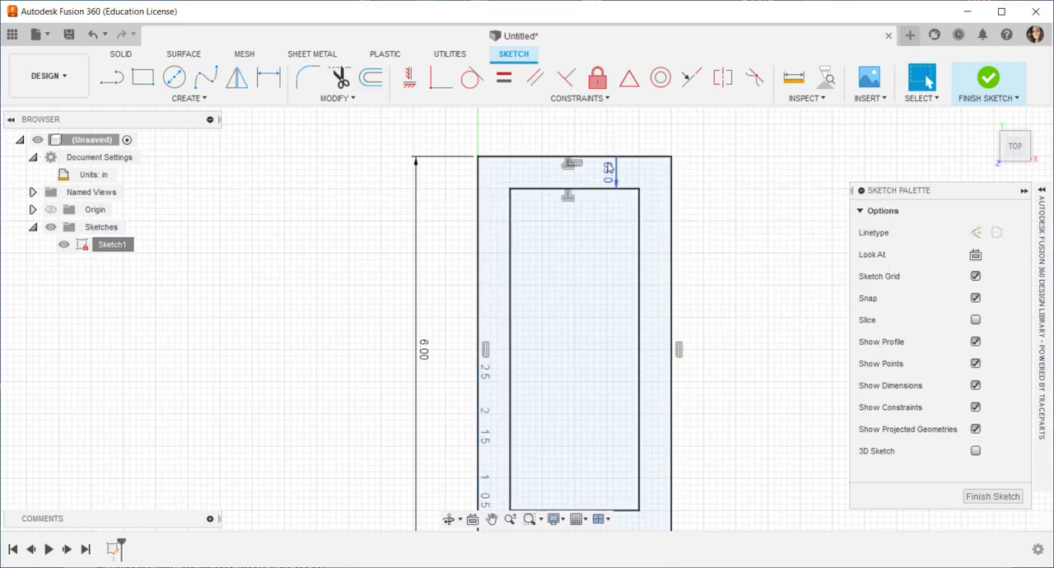
scroll(621, 251, down, 2)
scroll(581, 277, down, 1)
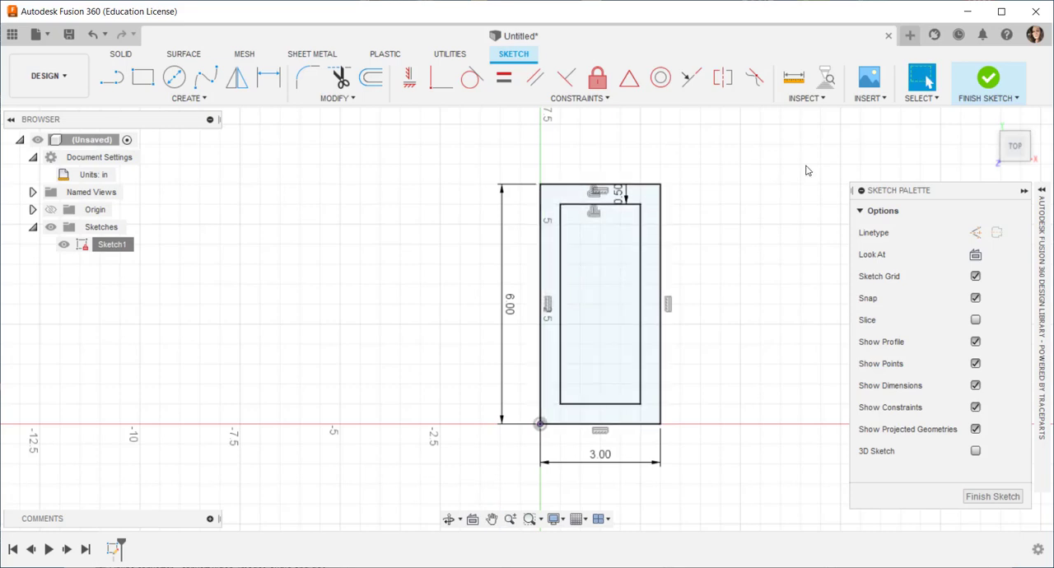
click(992, 122)
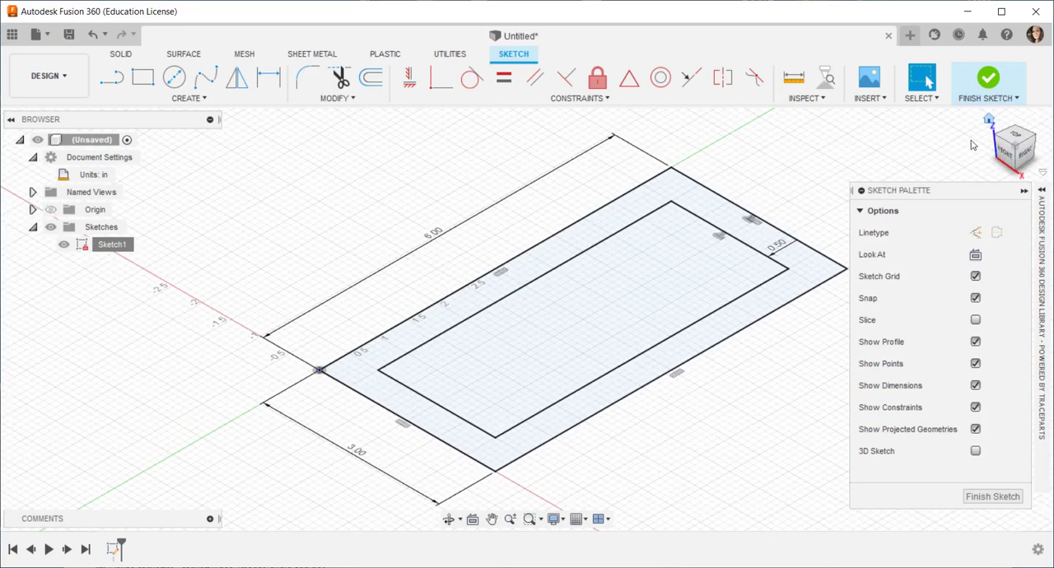
mouse_move(616, 397)
middle_down()
mouse_move(543, 383)
mouse_move(539, 393)
middle_up()
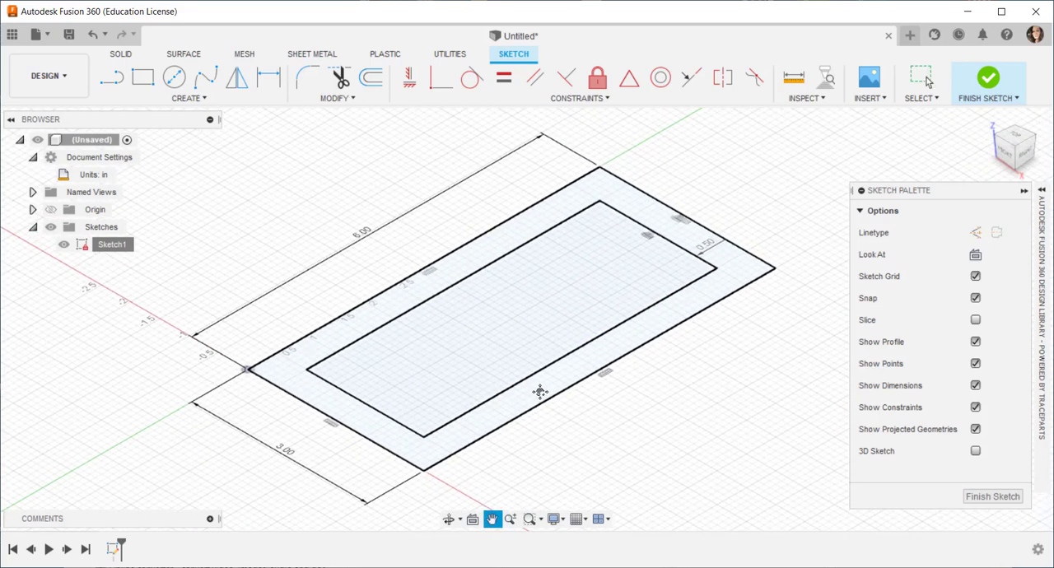
click(986, 97)
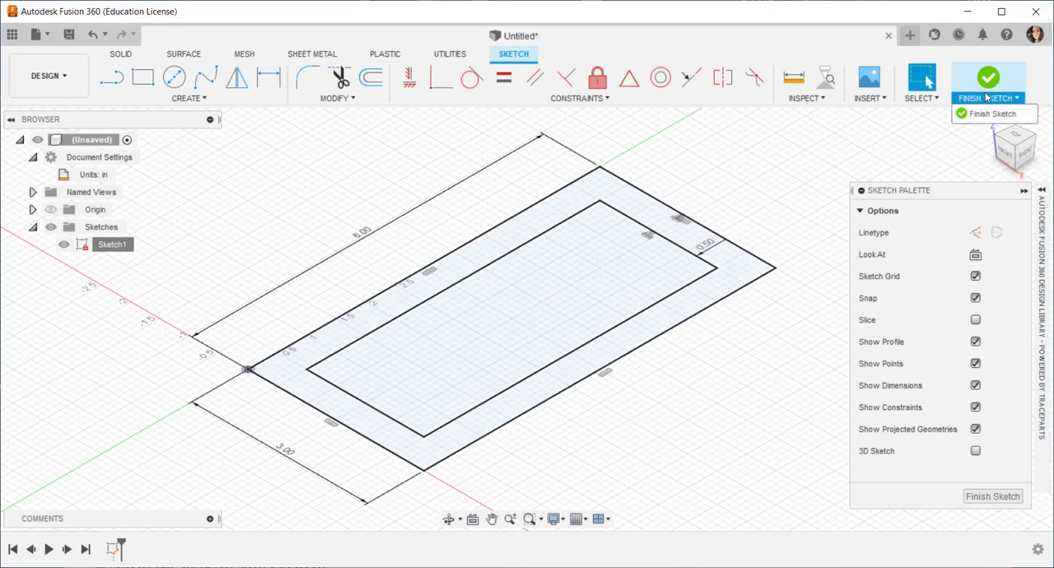
click(992, 114)
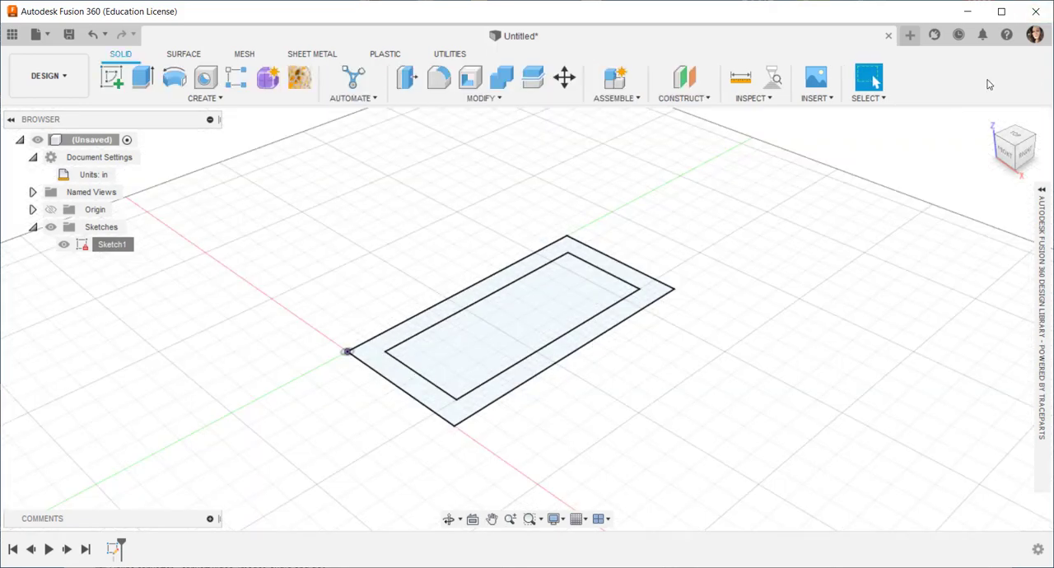
Step: Extrude the frame-shaped profile between the two rectangles upward 4 in as a new body
click(587, 333)
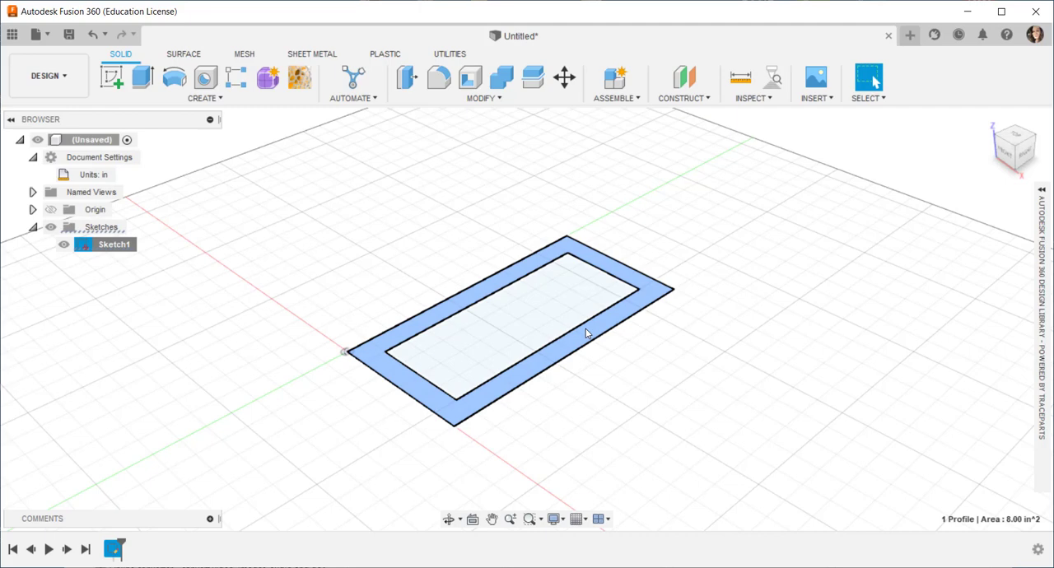
right_click(586, 332)
click(631, 311)
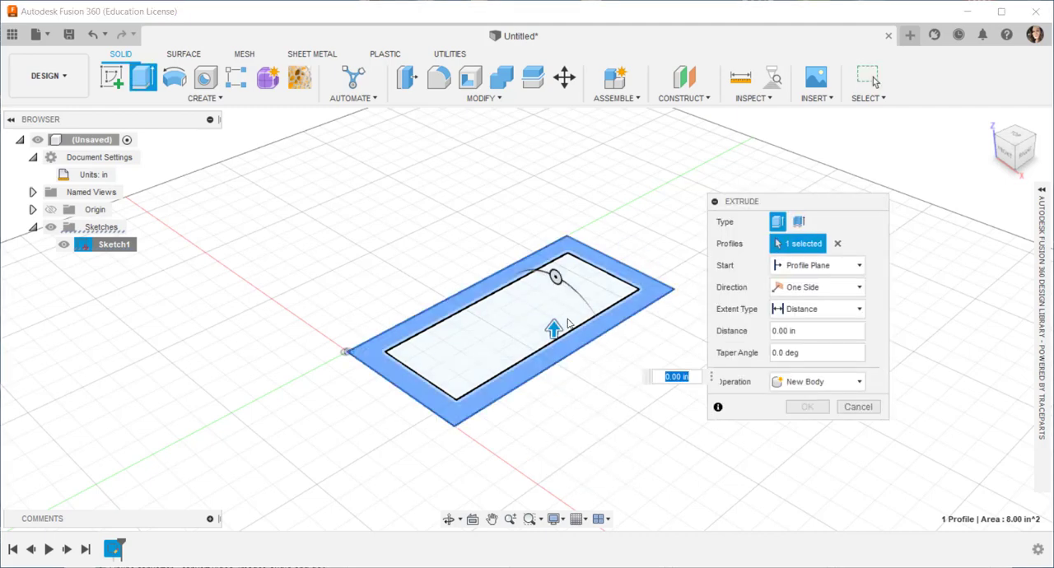
drag(554, 327, 540, 241)
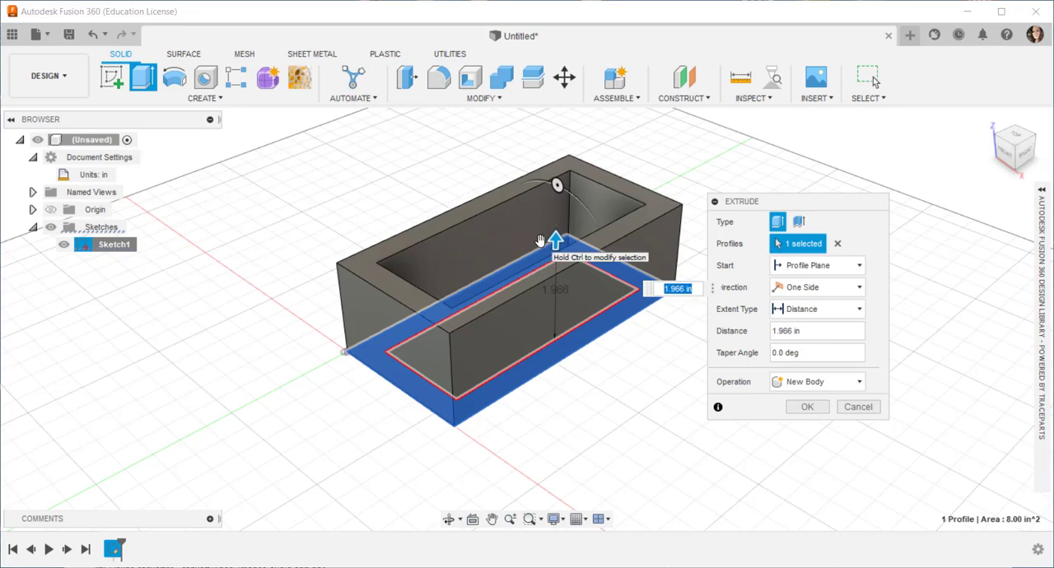
text(4)
key(Return)
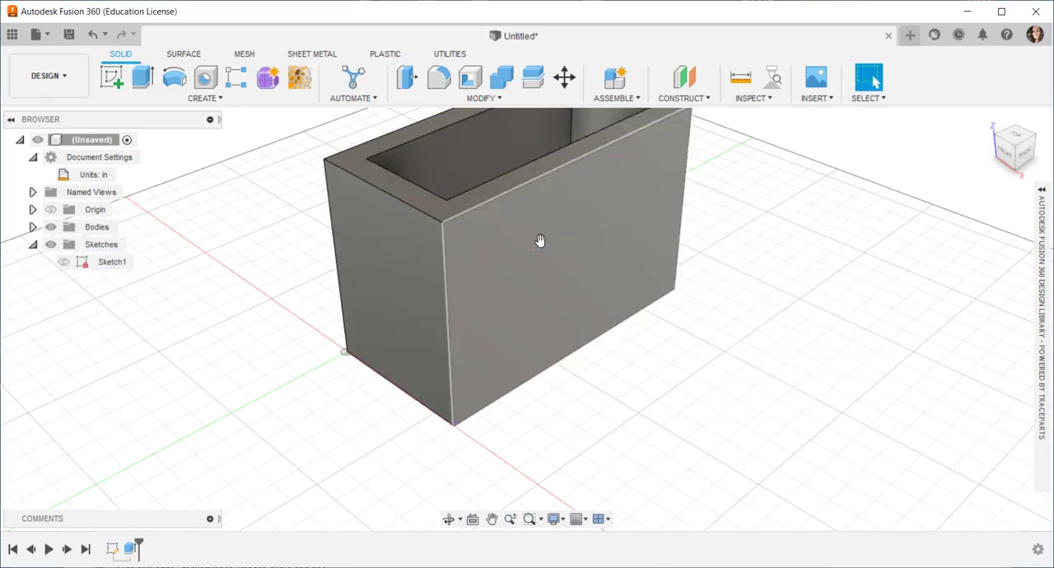
Step: Make the hidden base sketch, Sketch1, visible again
middle_drag(522, 266, 619, 352)
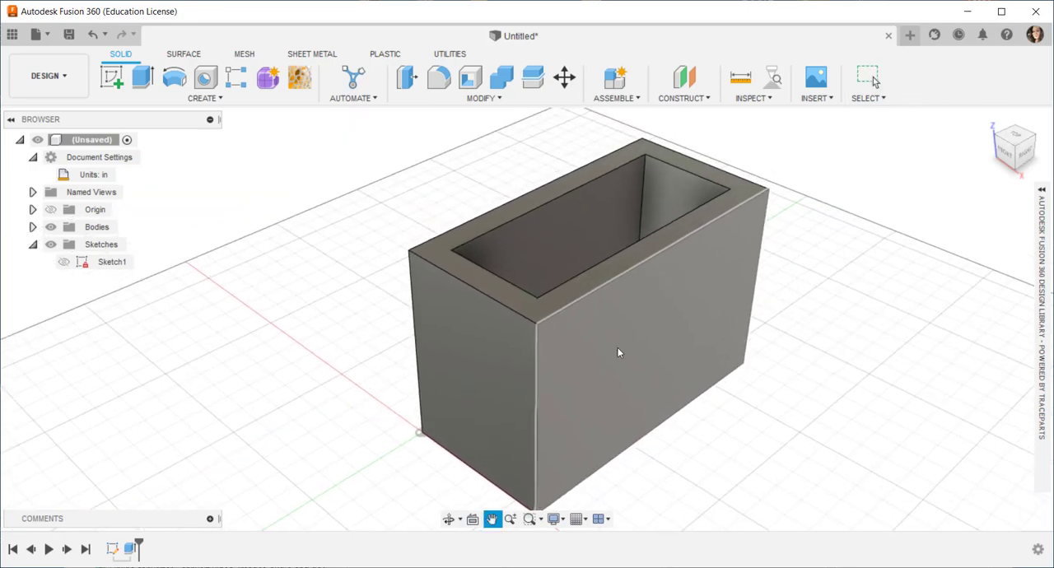
click(64, 265)
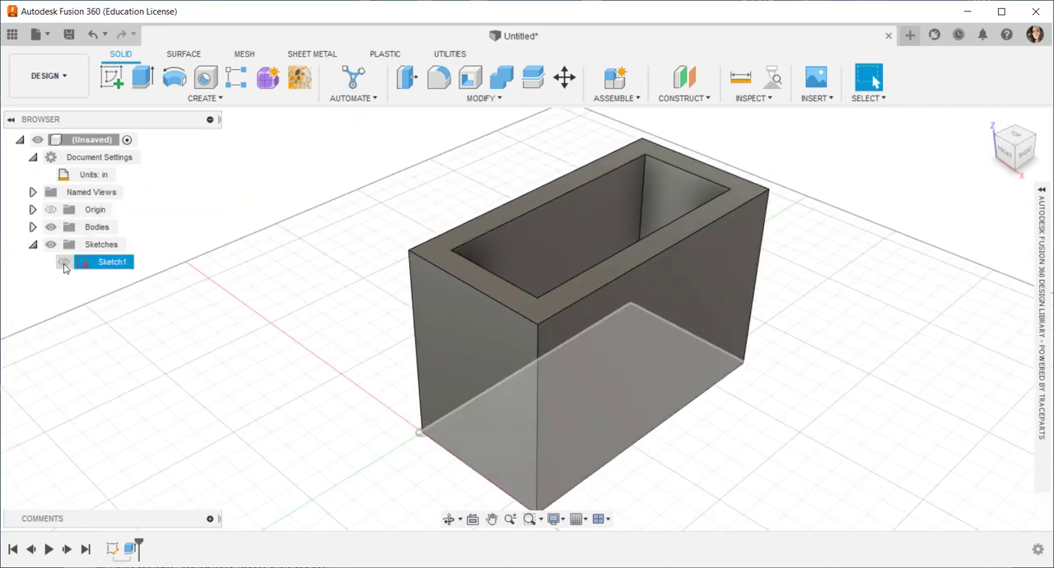
click(63, 263)
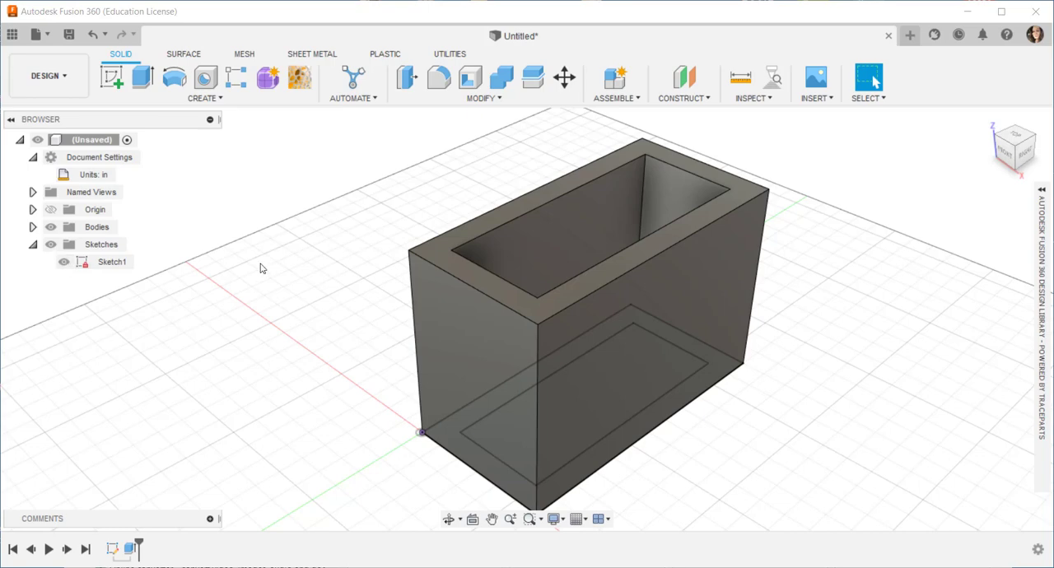
Step: Extrude the inner rectangle profile upward 0.5 in, joined to the walls, to form the box's floor
scroll(276, 280, down, 1)
middle_drag(277, 281, 264, 238)
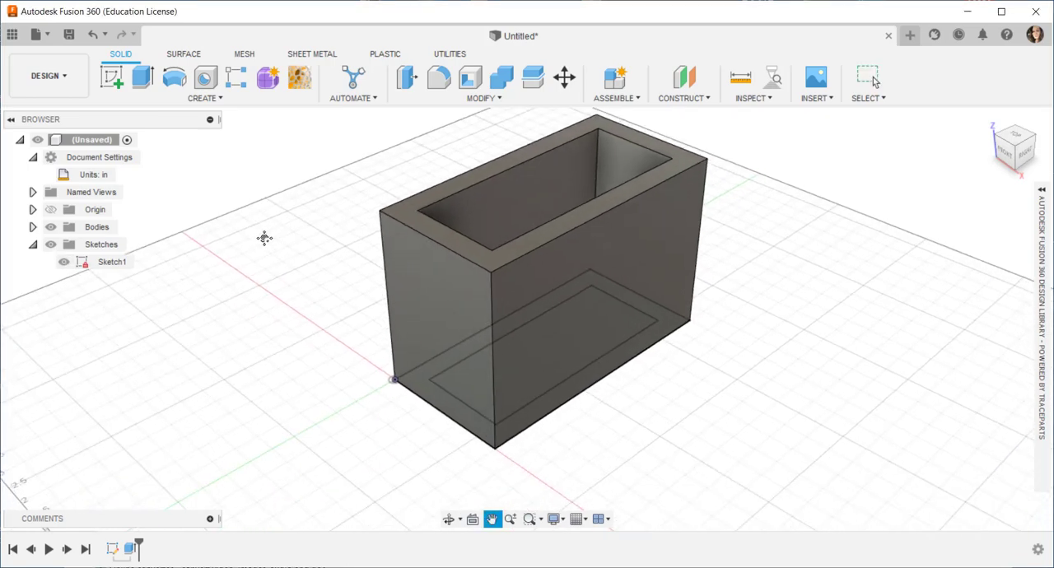
middle_drag(313, 264, 294, 306)
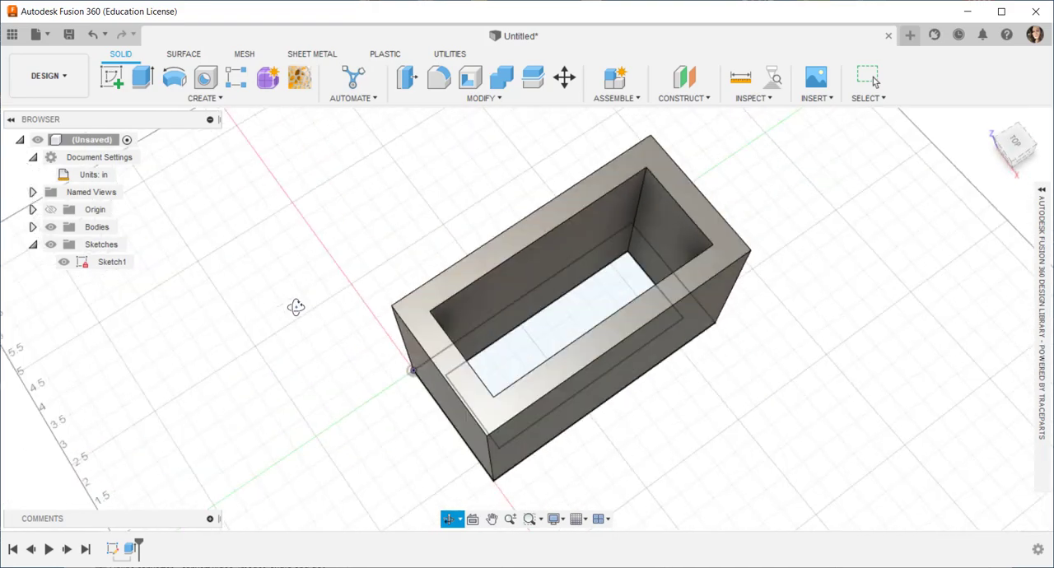
click(537, 331)
right_click(537, 332)
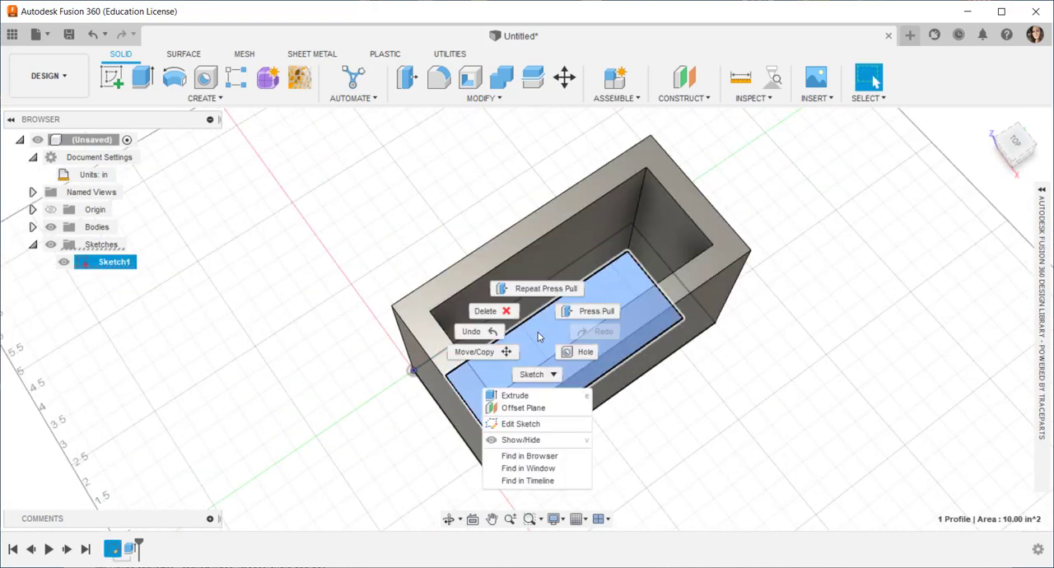
click(589, 313)
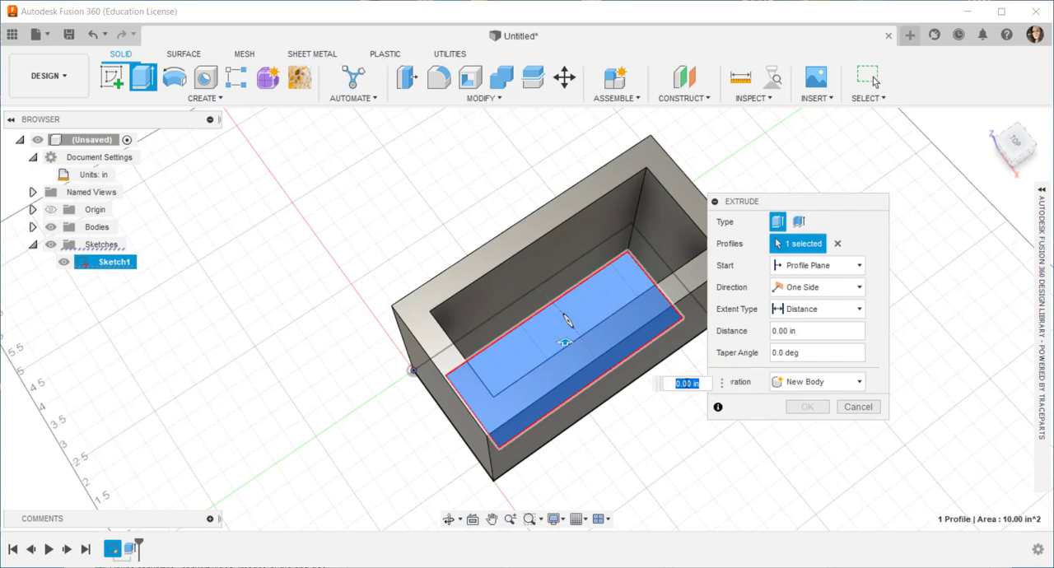
text(.5)
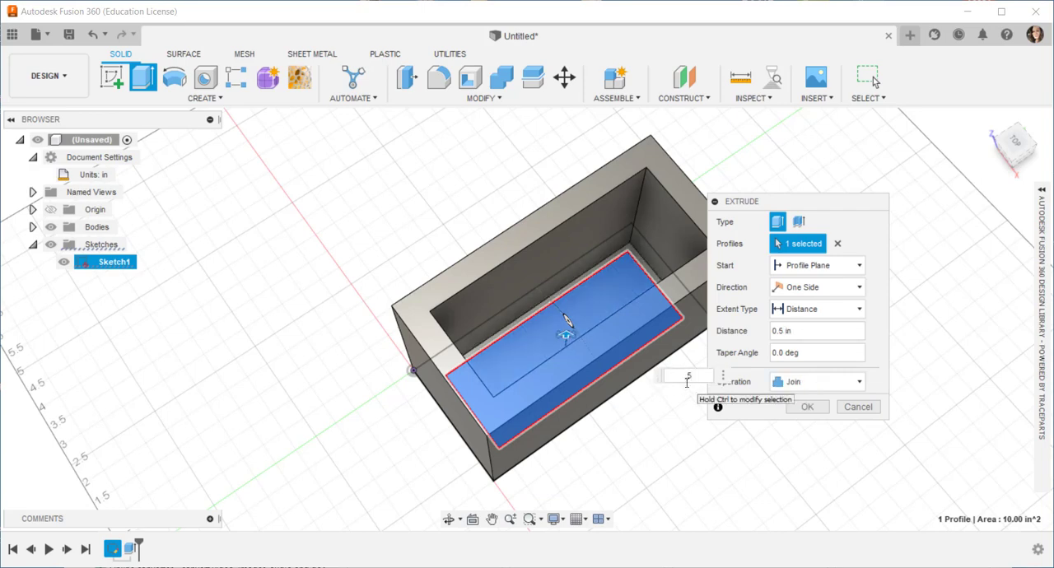
key(Return)
shift+middle_drag(350, 443, 378, 394)
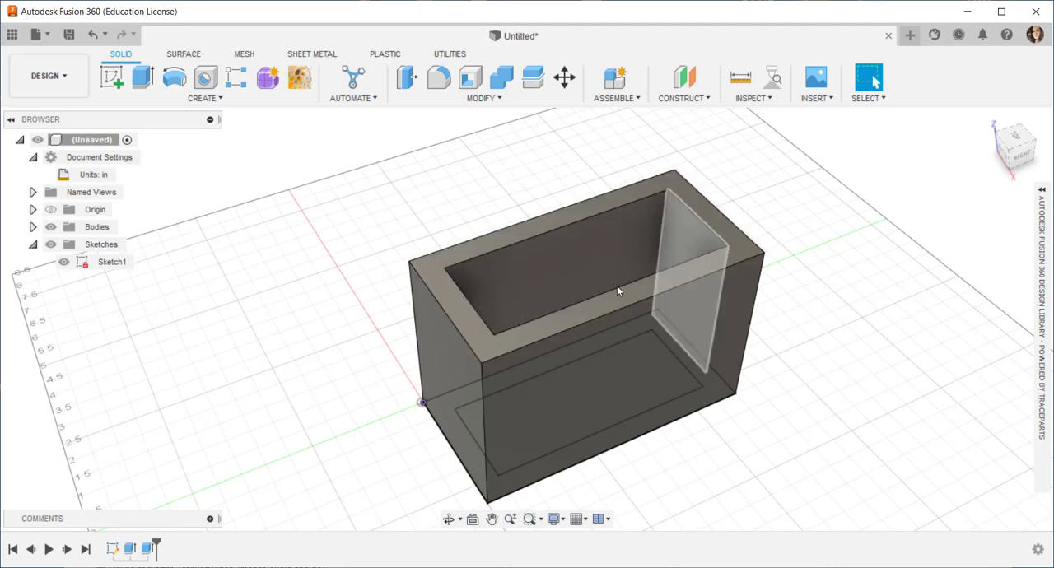
Step: Create an offset construction plane about 2.24 in above the box's top rim face
middle_drag(312, 299, 305, 319)
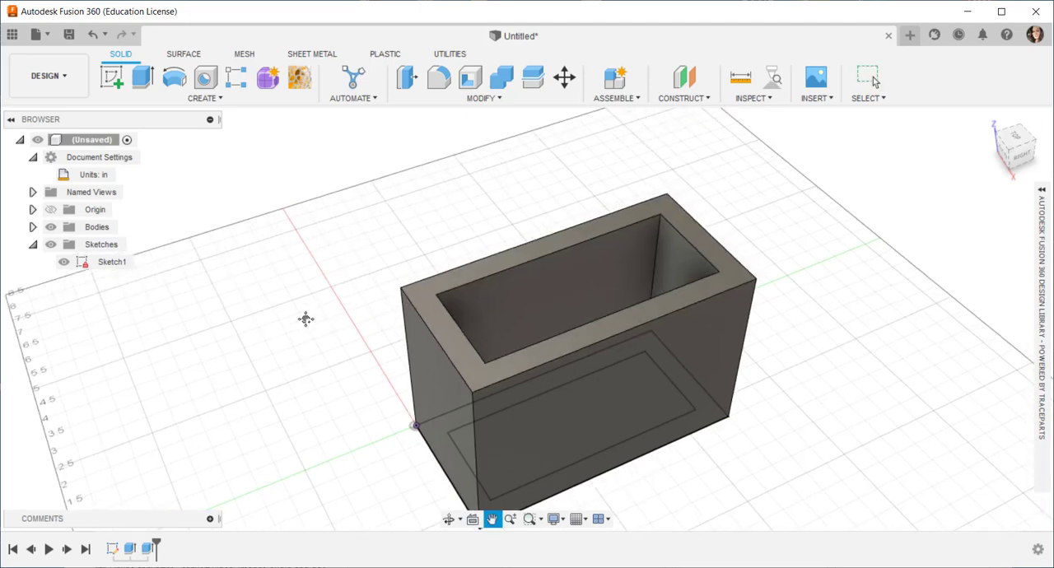
scroll(306, 320, down, 1)
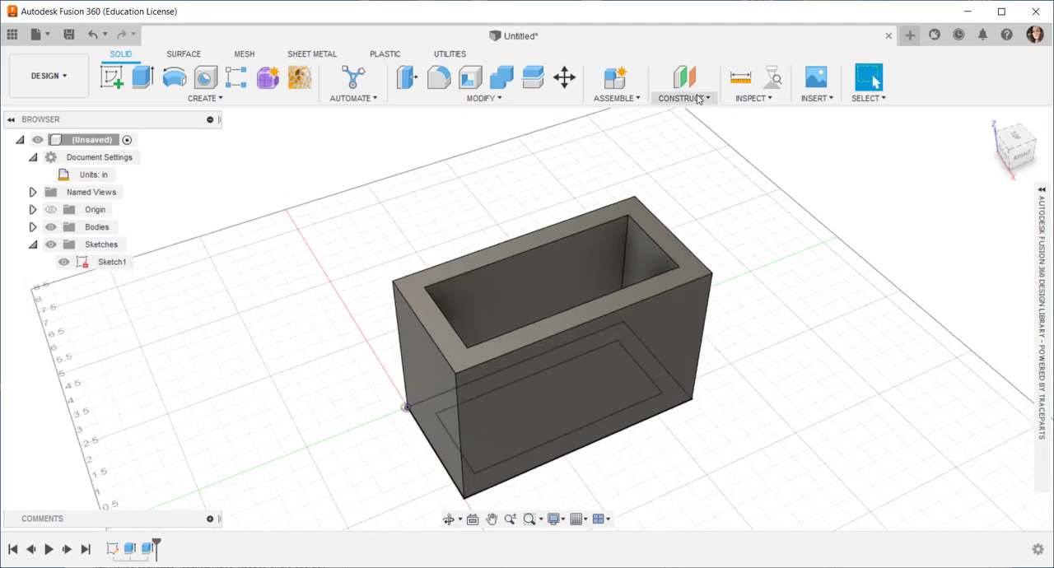
click(708, 99)
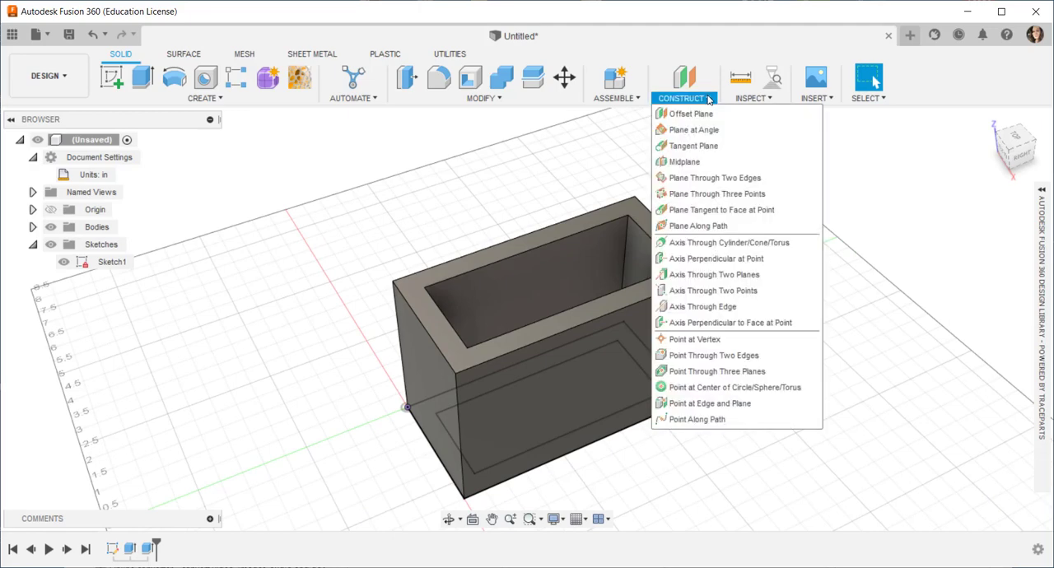
click(695, 114)
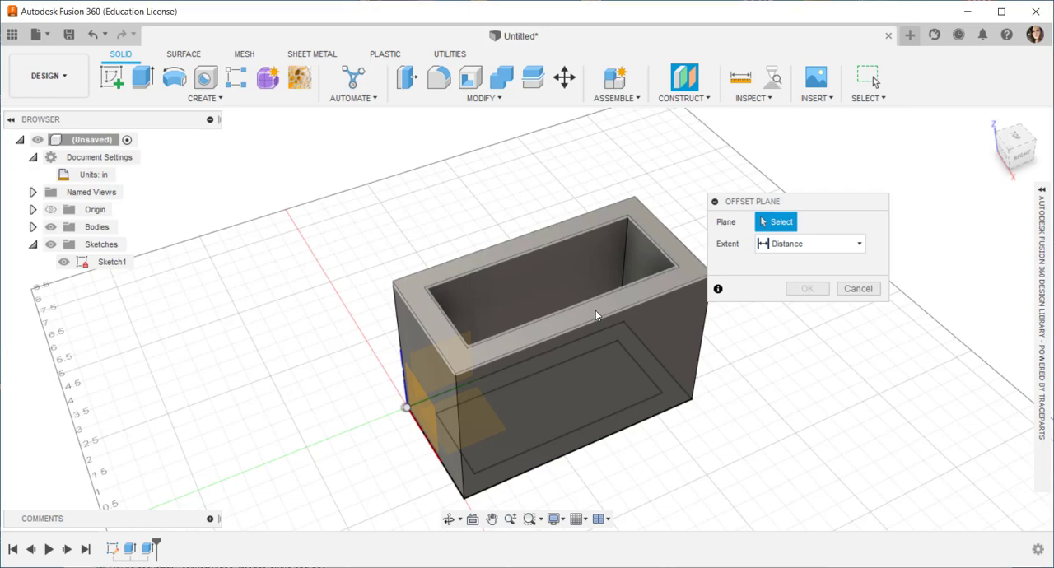
click(576, 294)
drag(576, 294, 580, 208)
middle_drag(412, 306, 451, 349)
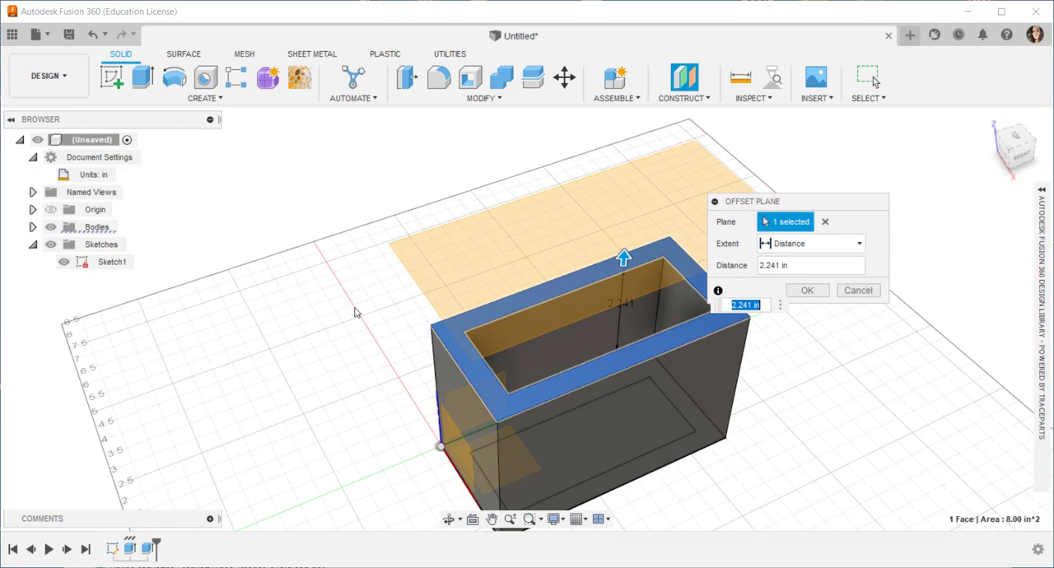
middle_drag(355, 318, 341, 300)
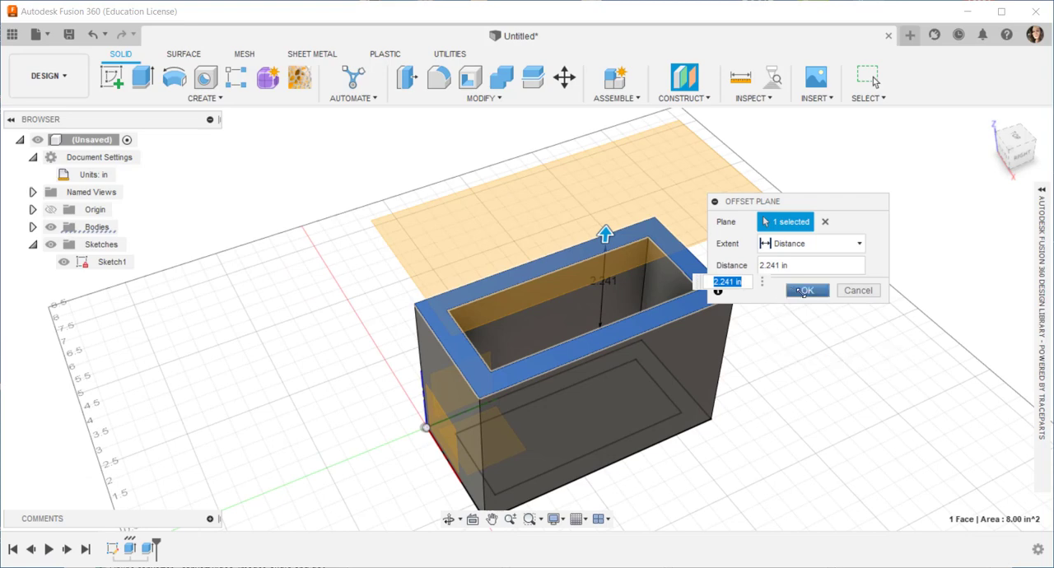
click(804, 290)
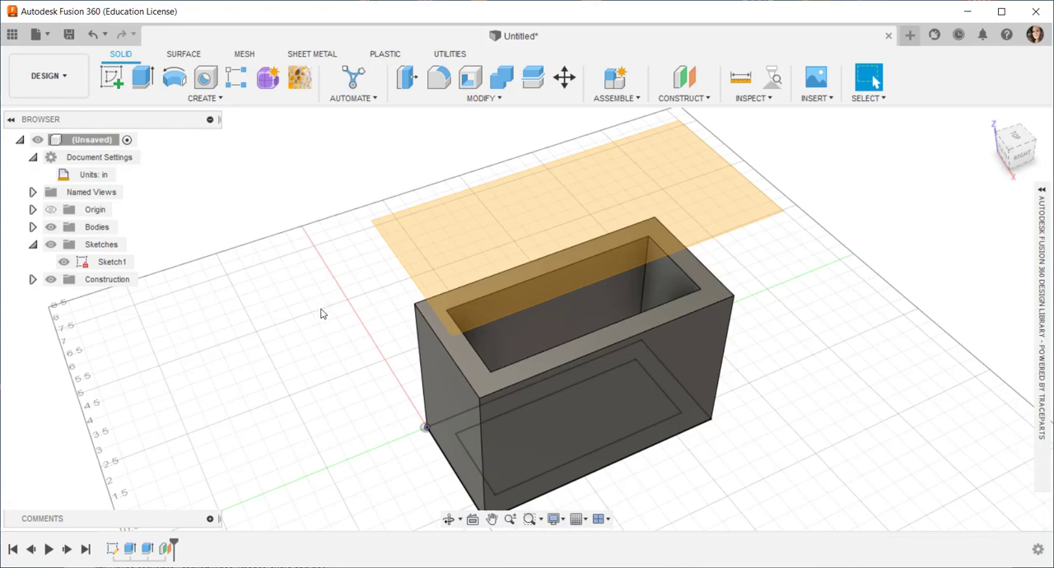
Step: Start a new sketch on the offset construction plane above the box
shift+middle_drag(306, 320, 332, 302)
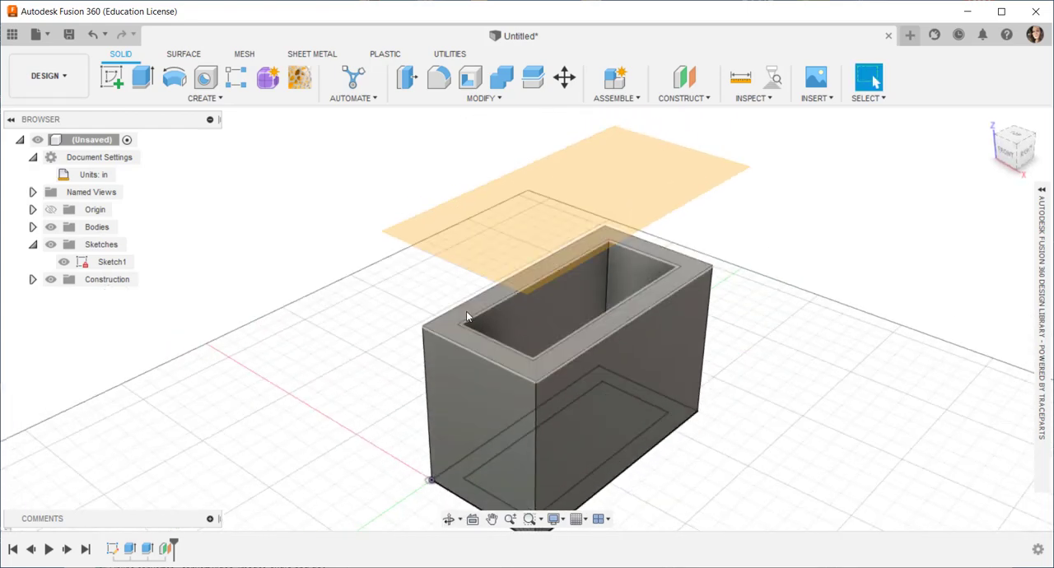
click(488, 231)
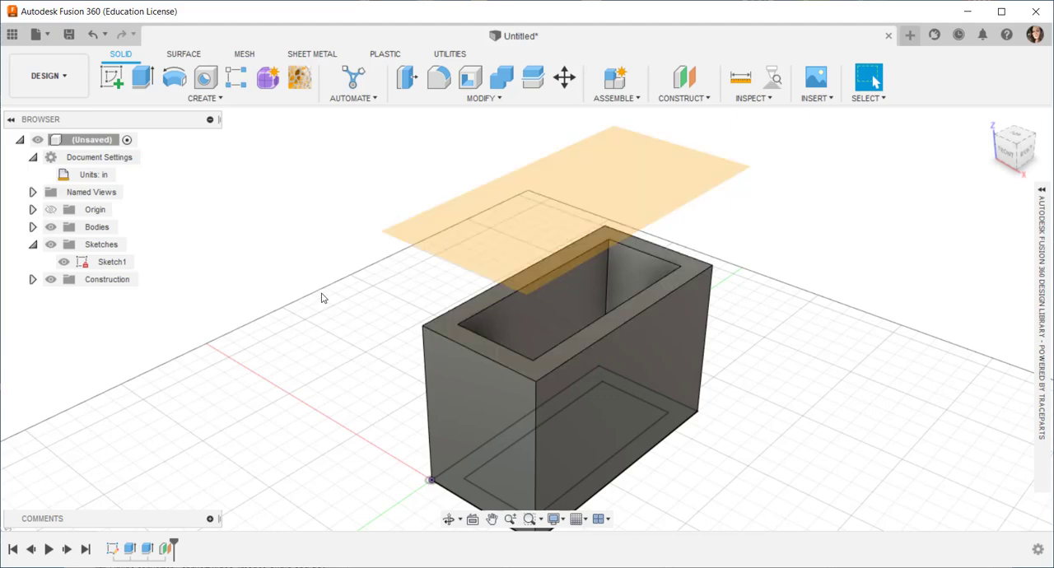
click(111, 77)
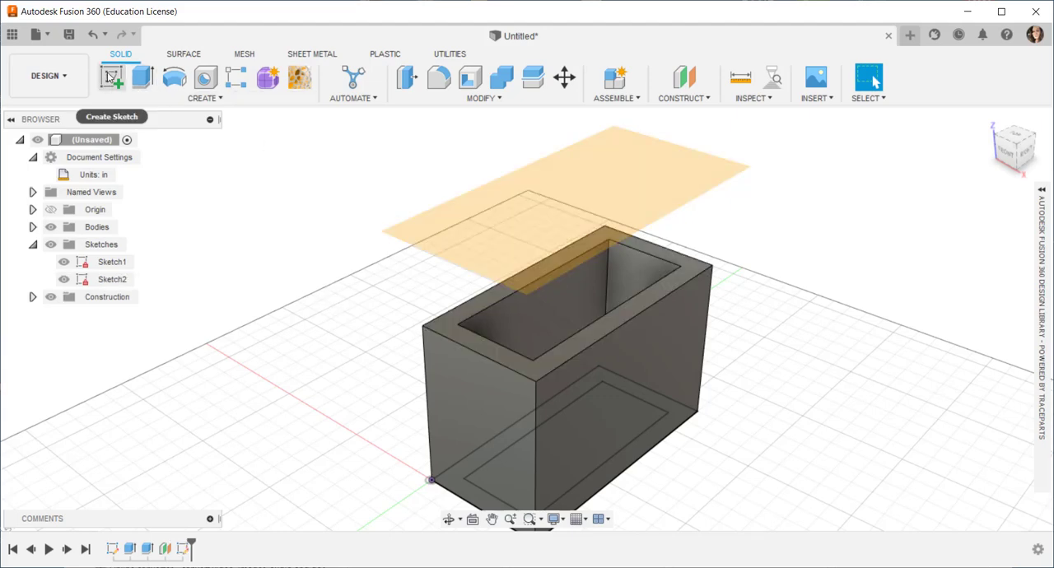
click(111, 76)
click(111, 76)
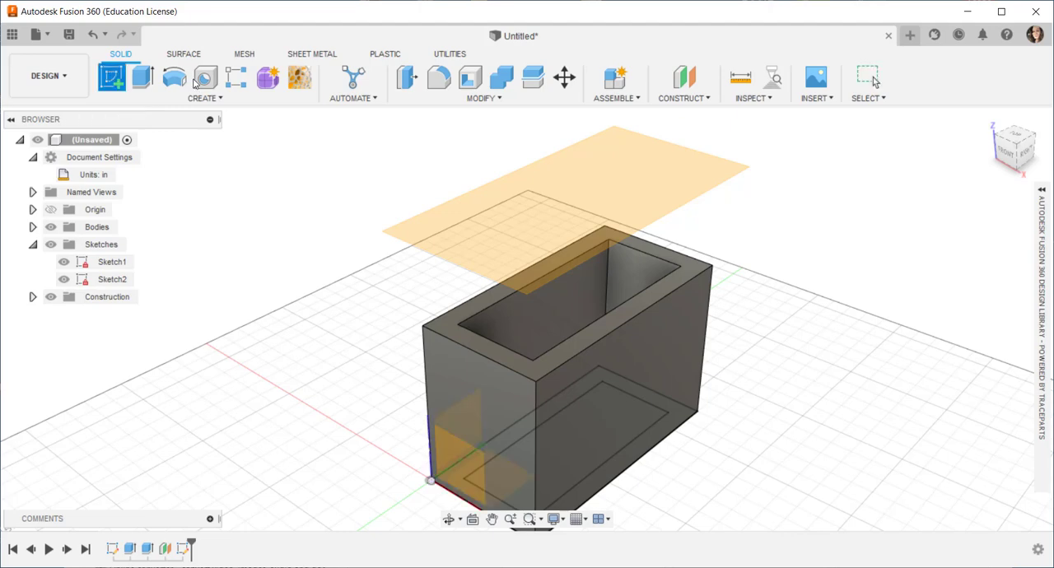
click(581, 193)
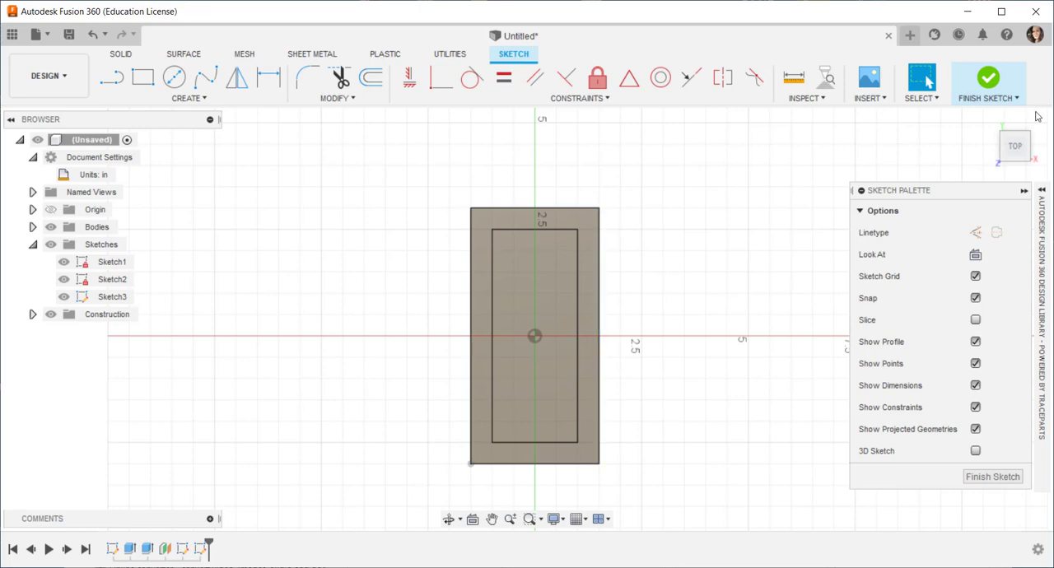
Step: Return to an angled overview of the box and make the hidden construction plane, Plane1, visible again
click(990, 123)
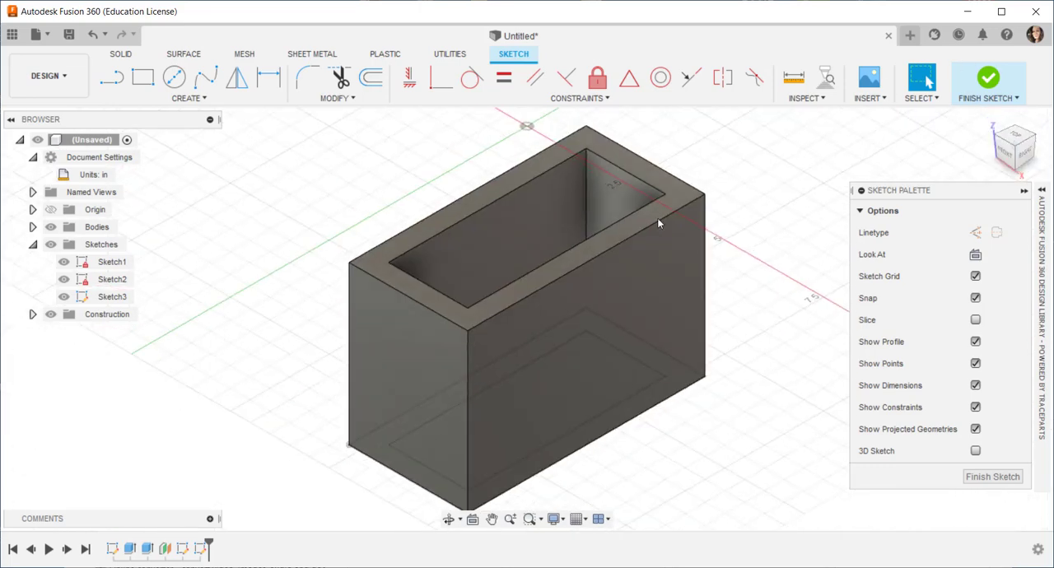
click(32, 314)
click(65, 332)
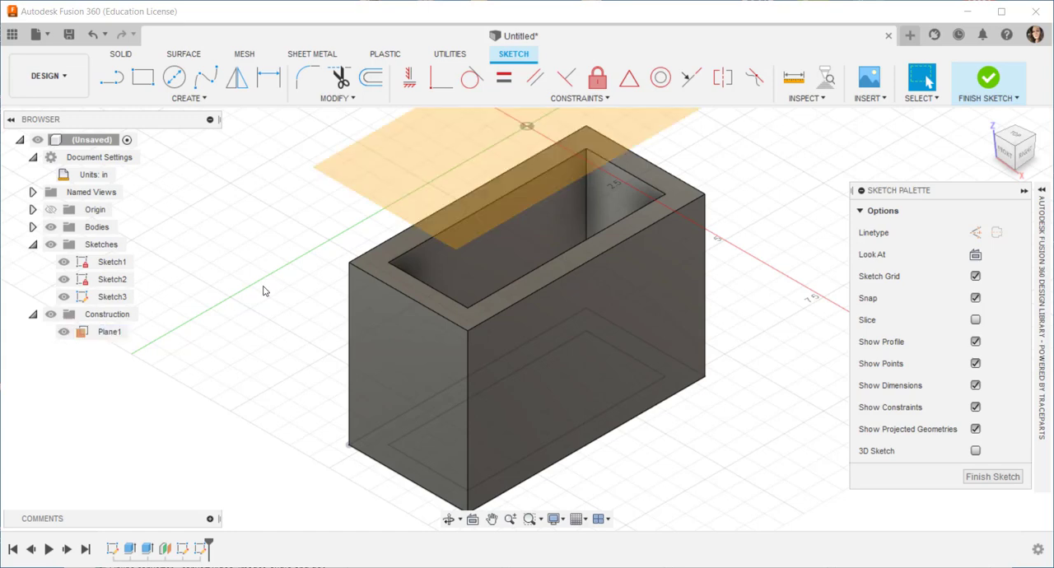
scroll(265, 297, down, 3)
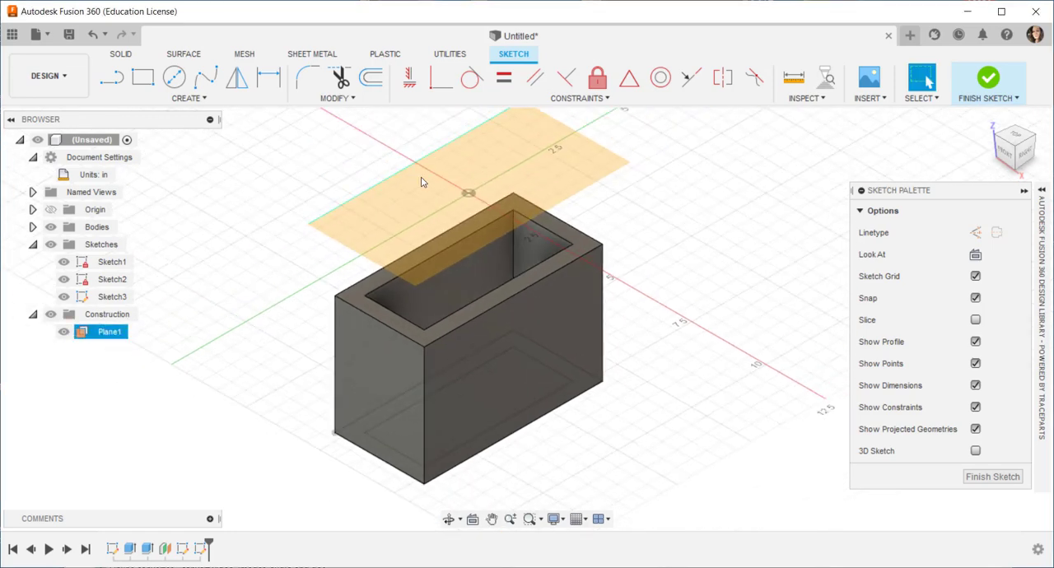
click(64, 333)
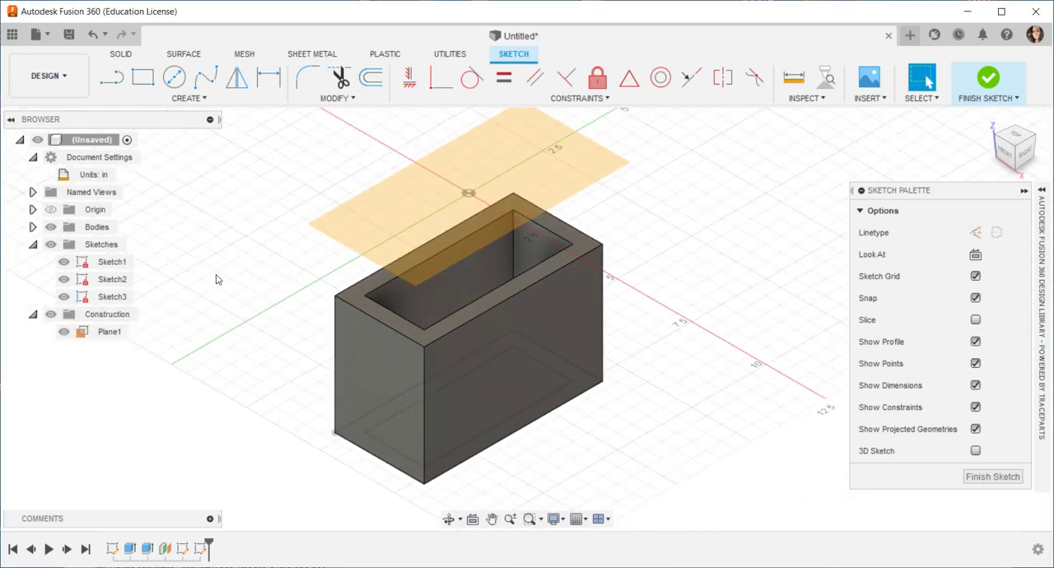
Step: Project the box's top rim face into the sketch on the offset plane, with the projection link on
click(193, 107)
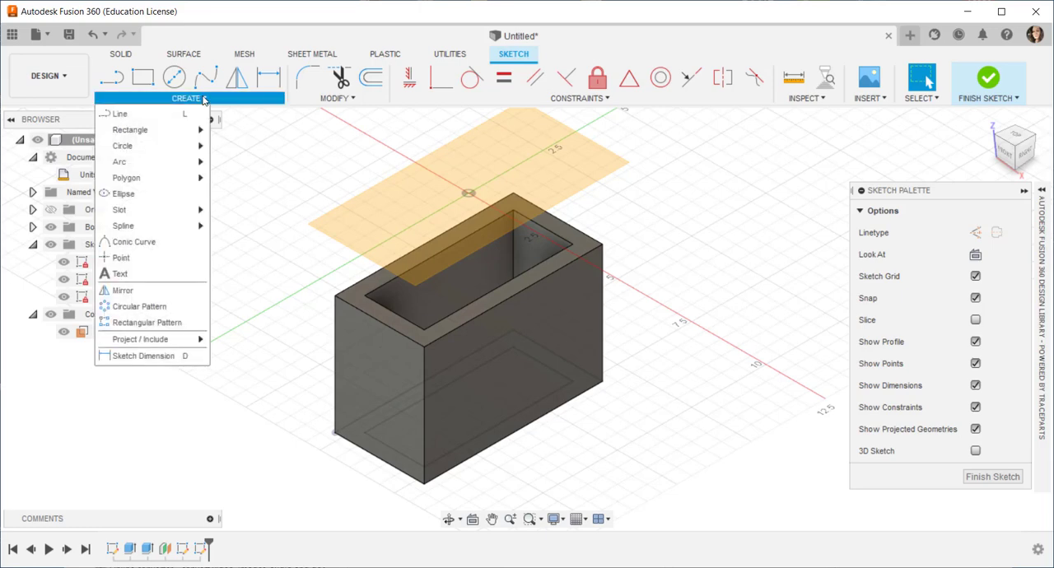
mouse_move(173, 342)
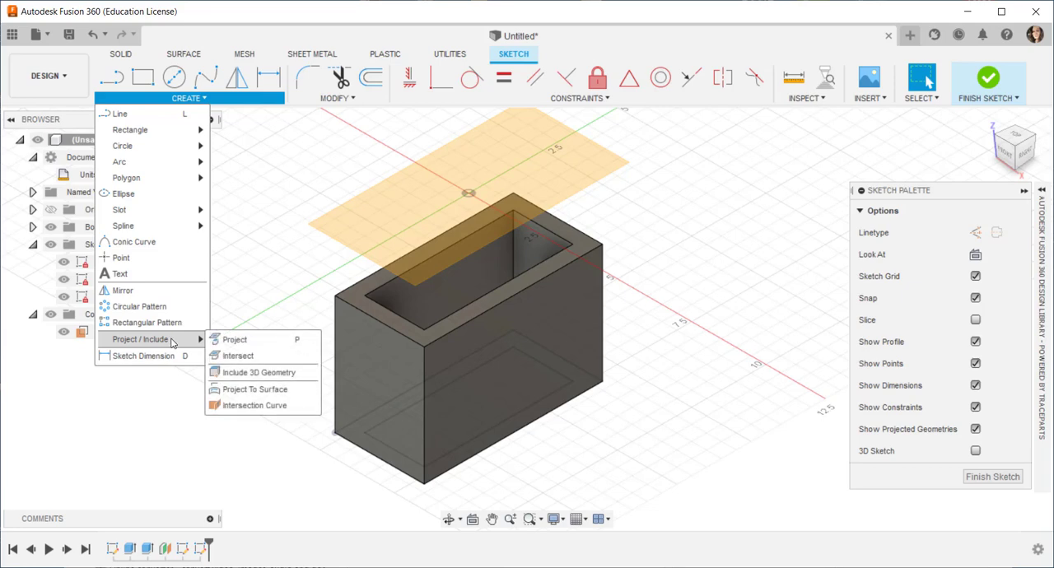
click(236, 339)
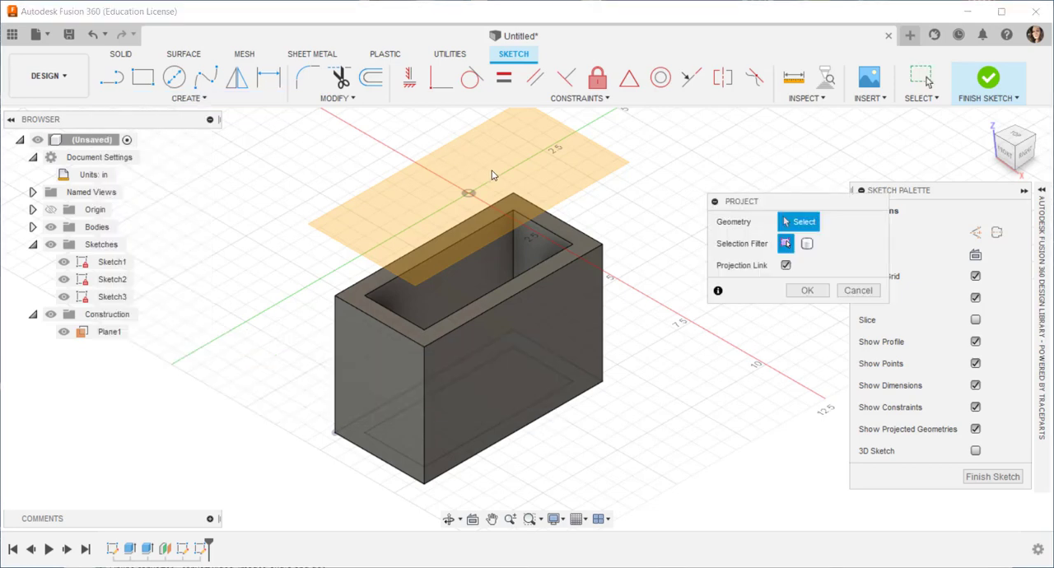
click(355, 284)
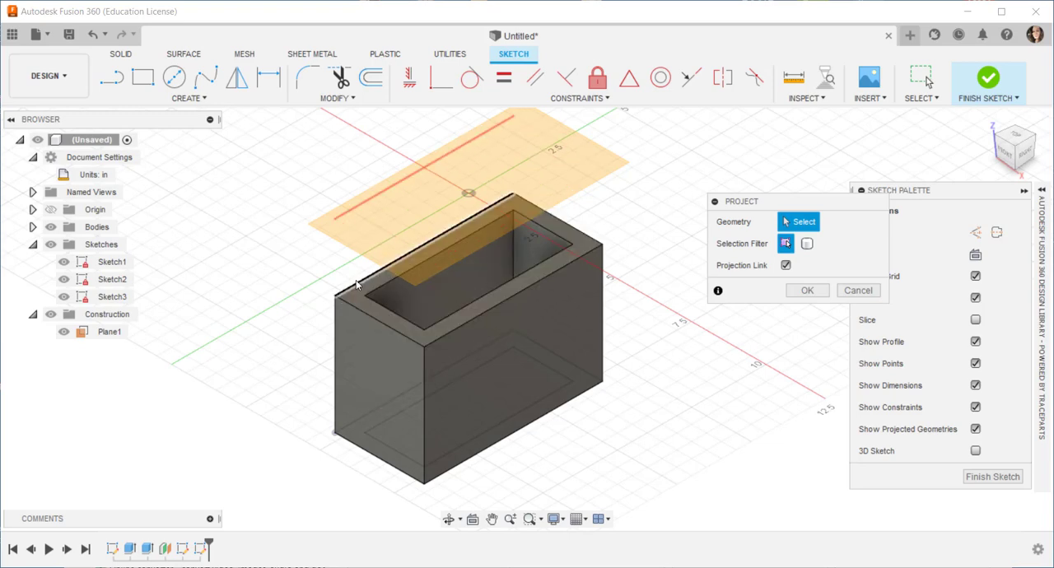
click(360, 289)
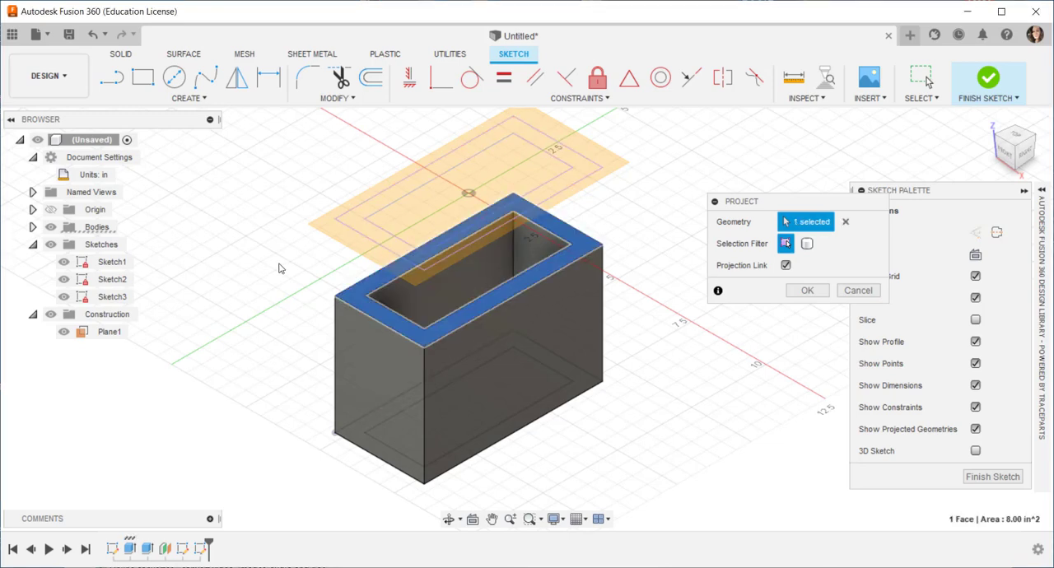
click(811, 292)
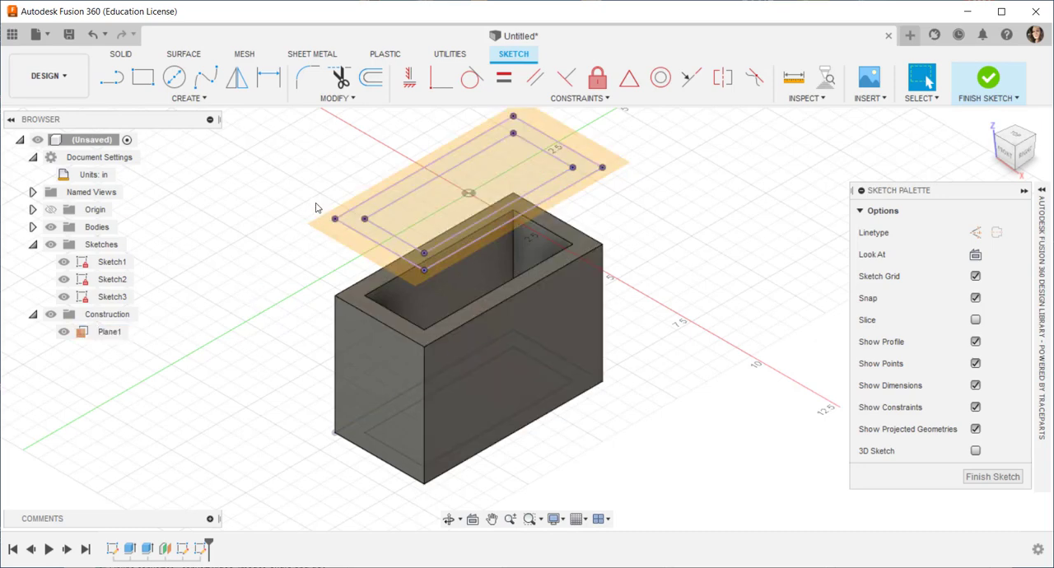
Step: Offset the whole inner projected rectangle about 0.21 in inward and finish the sketch
click(491, 123)
scroll(285, 202, up, 2)
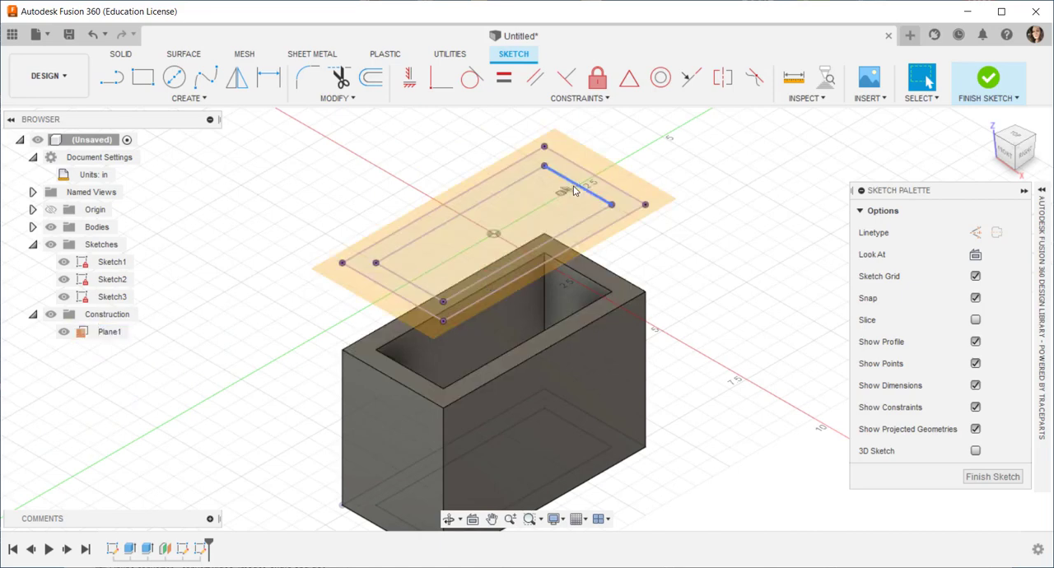
click(204, 99)
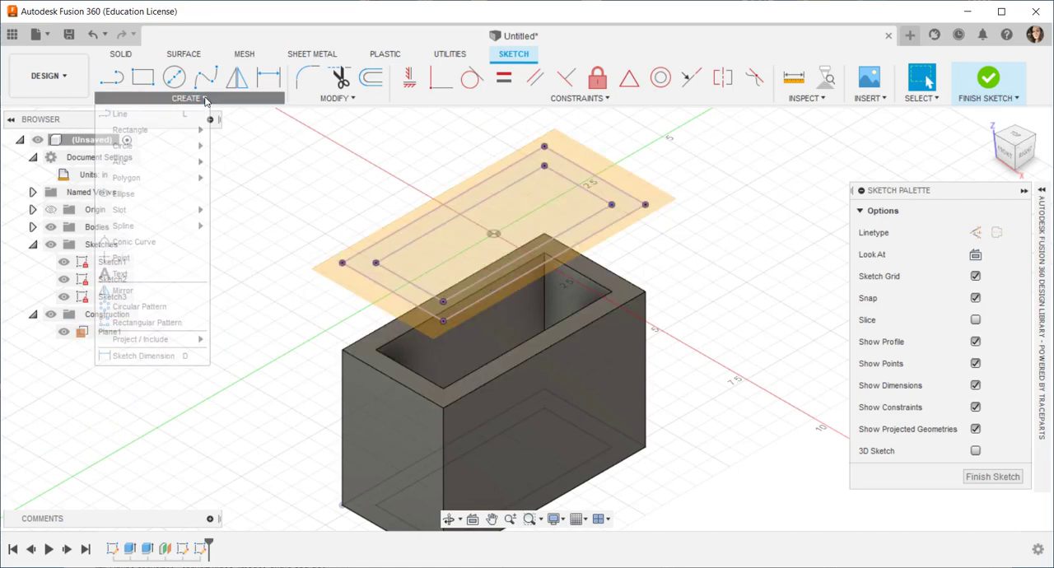
click(335, 98)
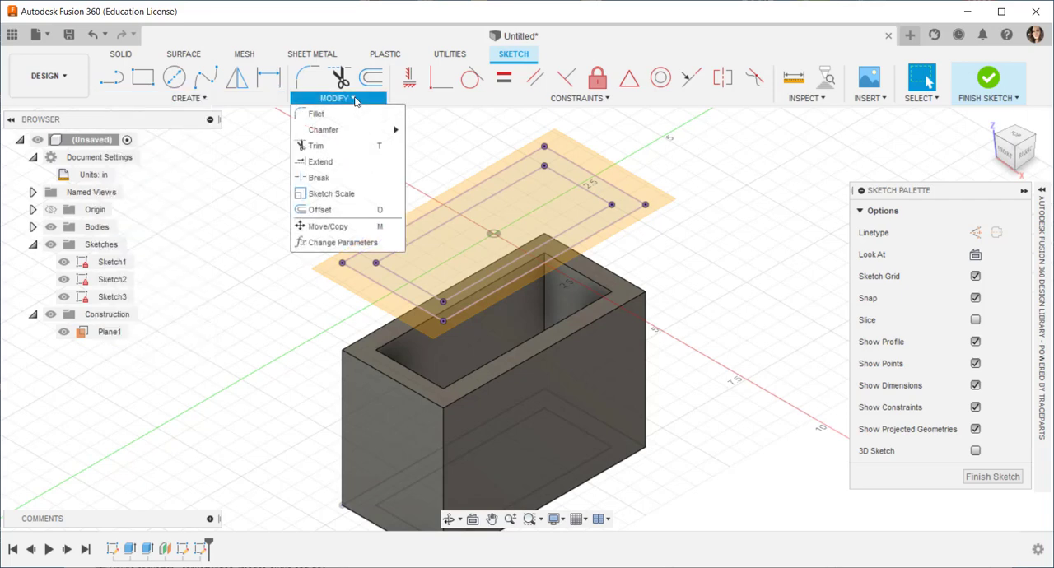
click(320, 210)
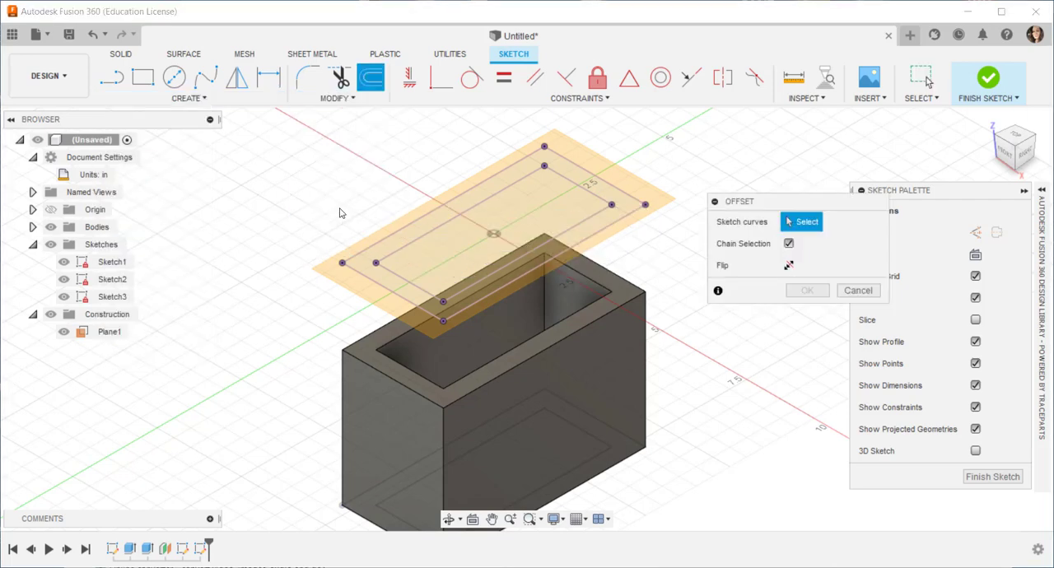
click(443, 222)
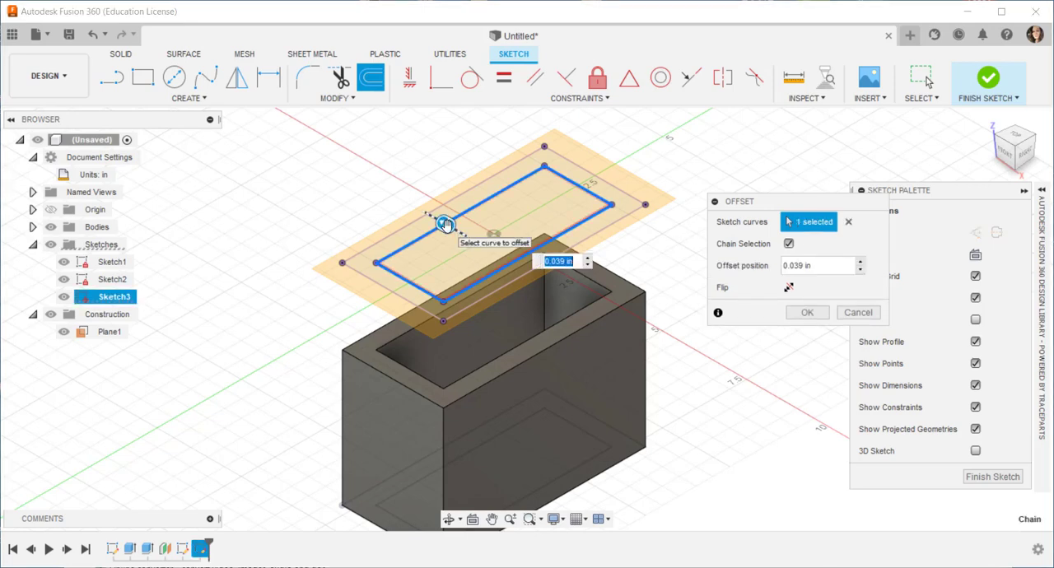
drag(445, 224, 452, 227)
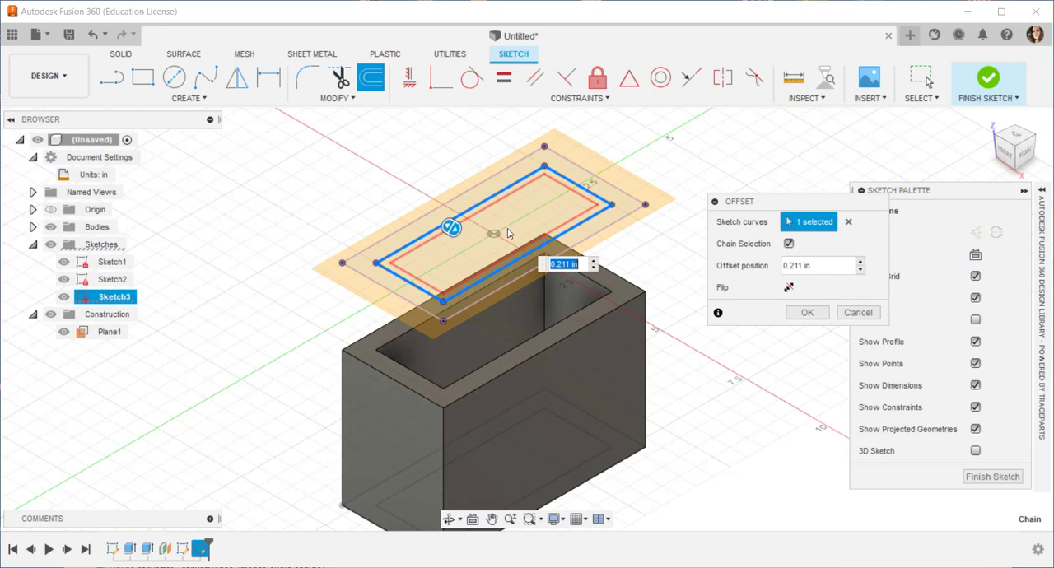
click(807, 312)
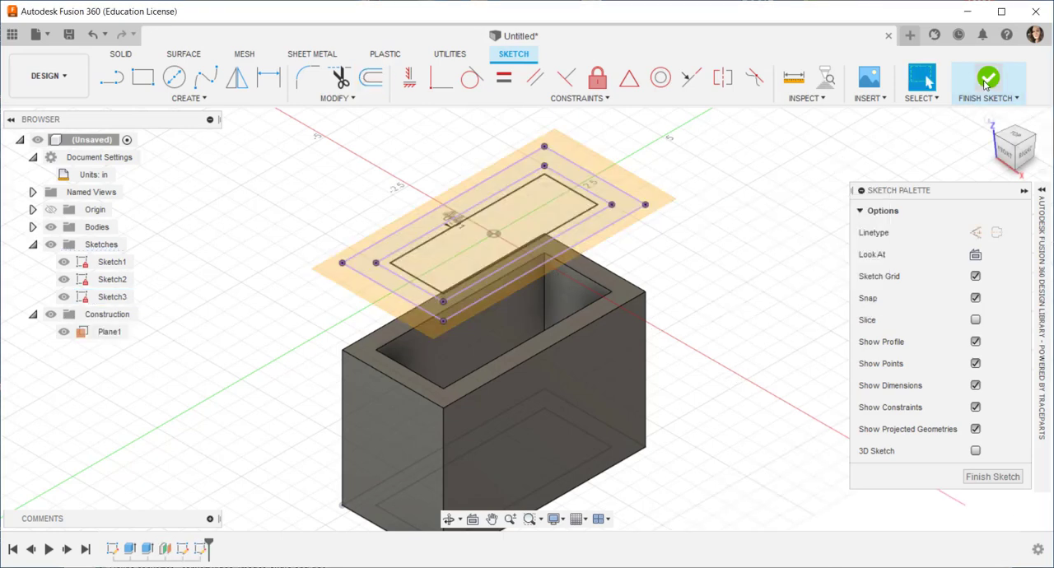
click(985, 85)
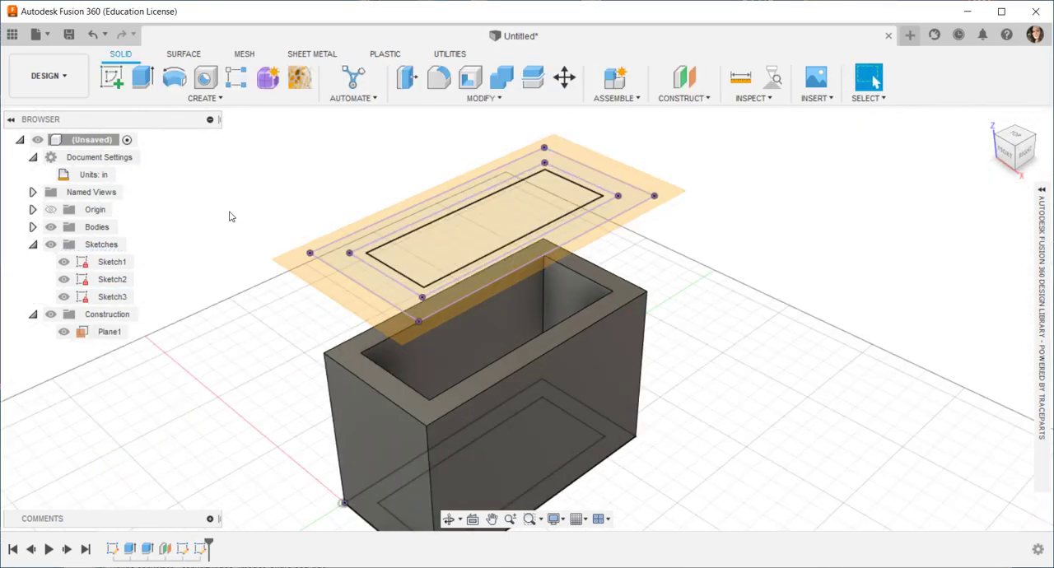
Step: Extrude all three profiles of the offset-plane sketch upward 0.5 in as a new body to form the lid
click(356, 274)
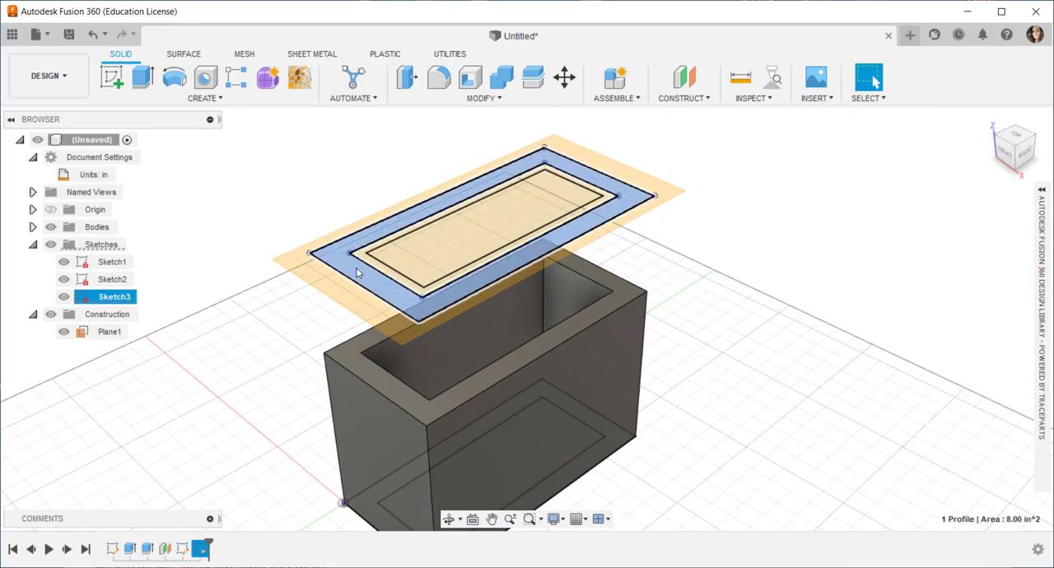
scroll(357, 274, up, 3)
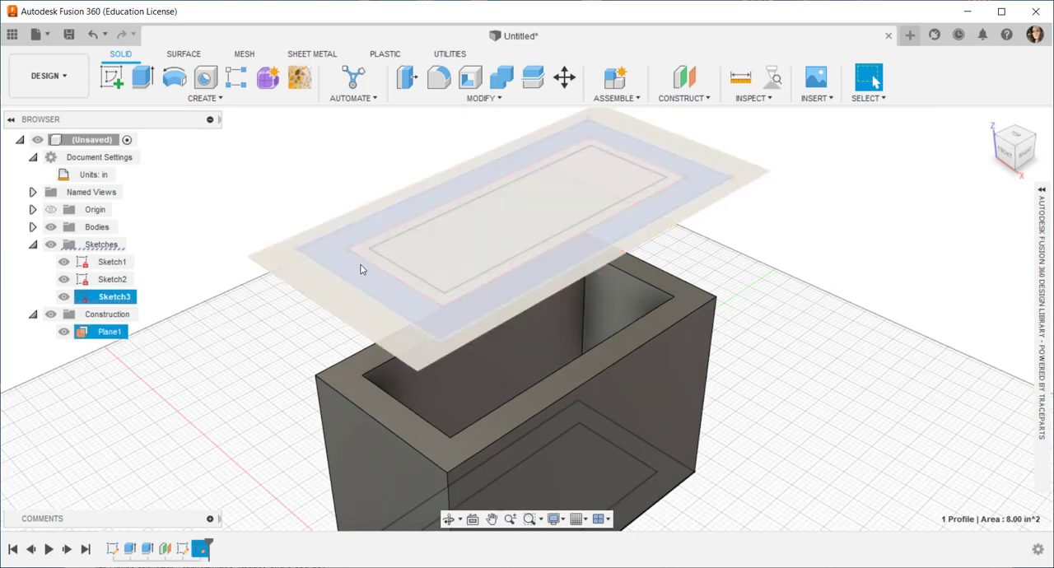
ctrl+click(367, 255)
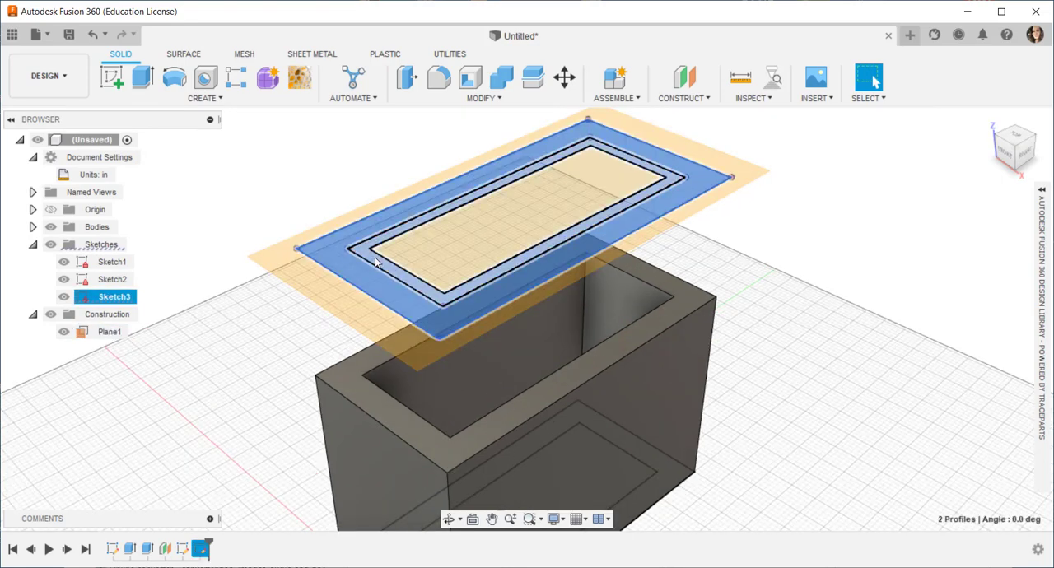
ctrl+click(449, 247)
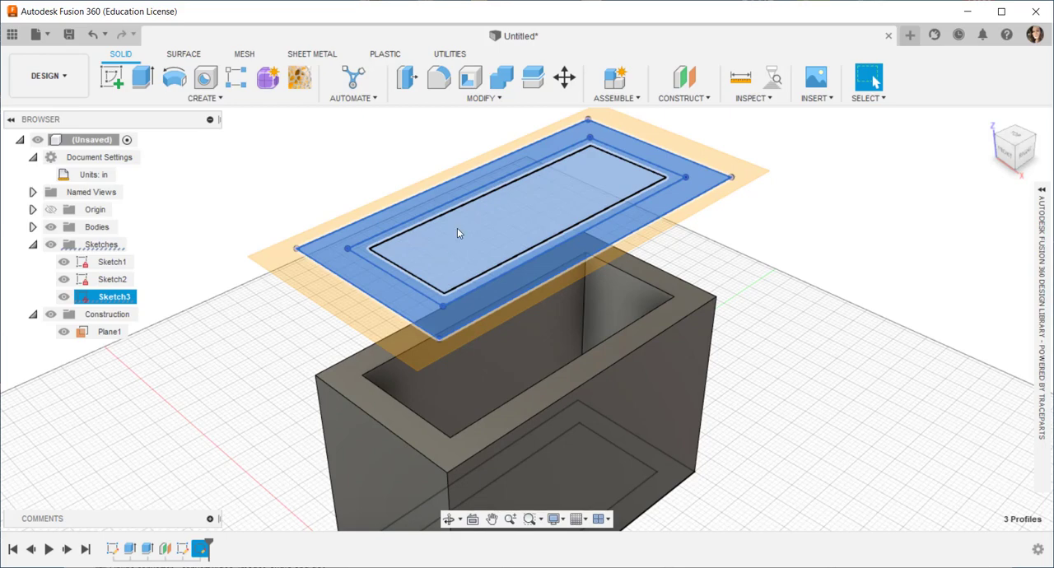
right_click(457, 228)
click(498, 209)
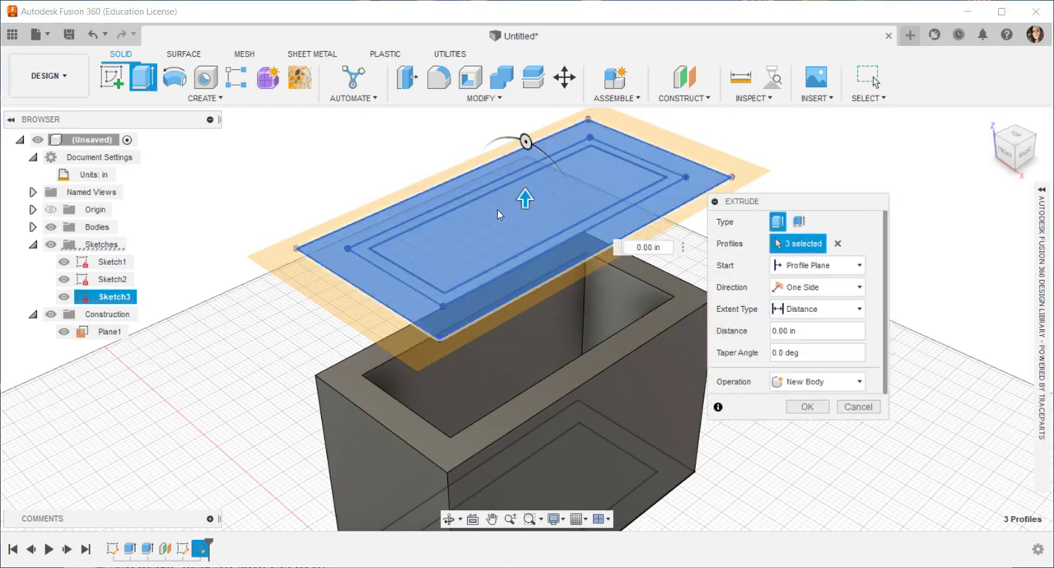
drag(525, 200, 526, 174)
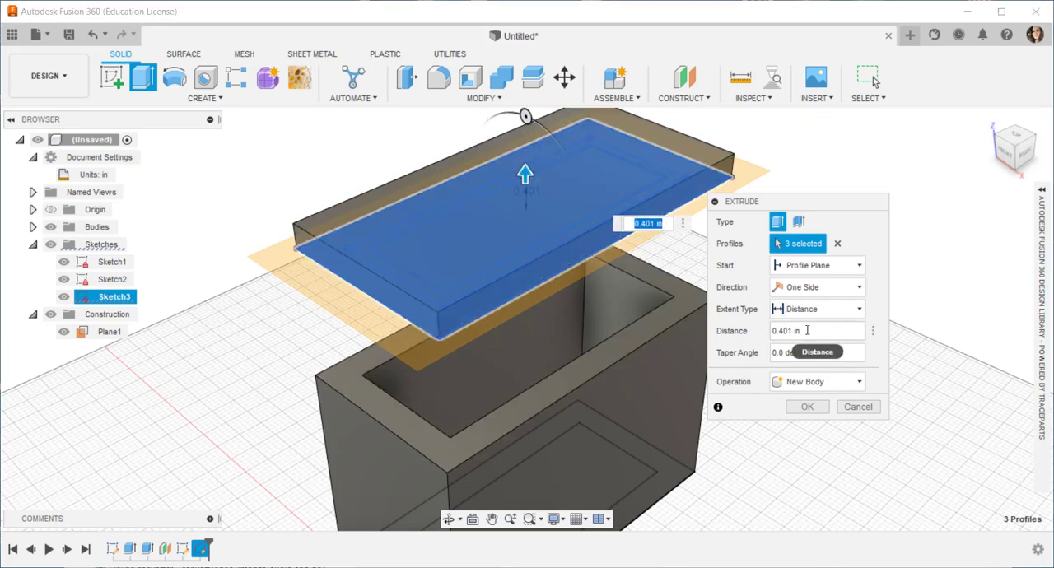
drag(807, 330, 759, 335)
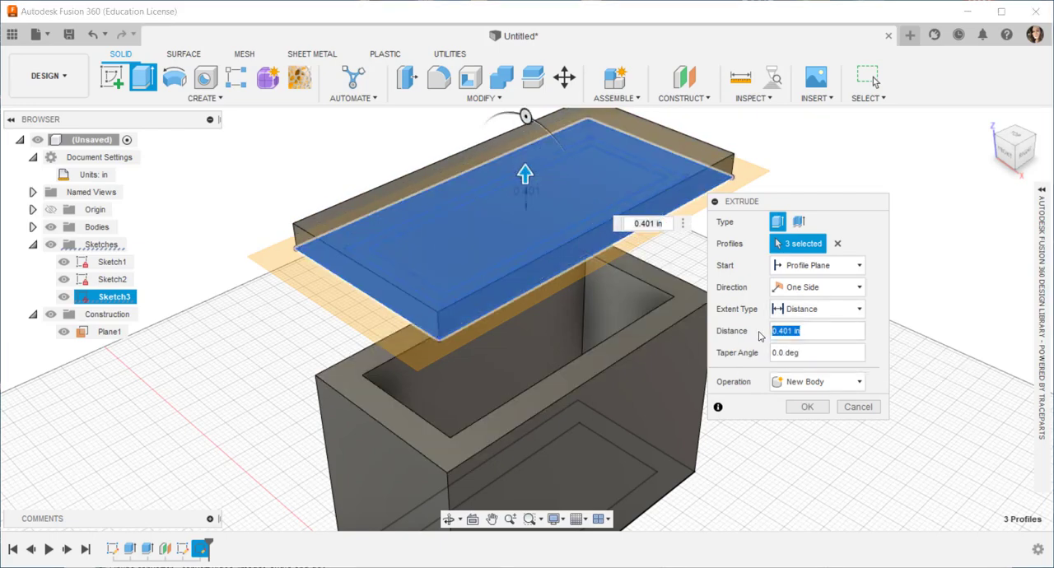
text(.5)
key(Return)
Step: View the lid from below and make Sketch3 visible again
scroll(411, 370, down, 3)
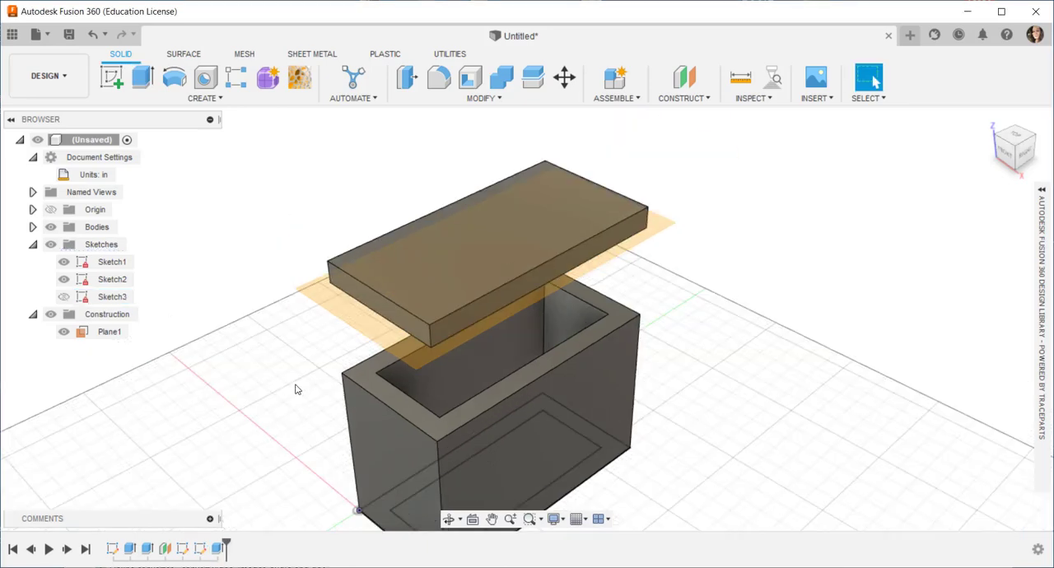
shift+middle_drag(296, 389, 301, 314)
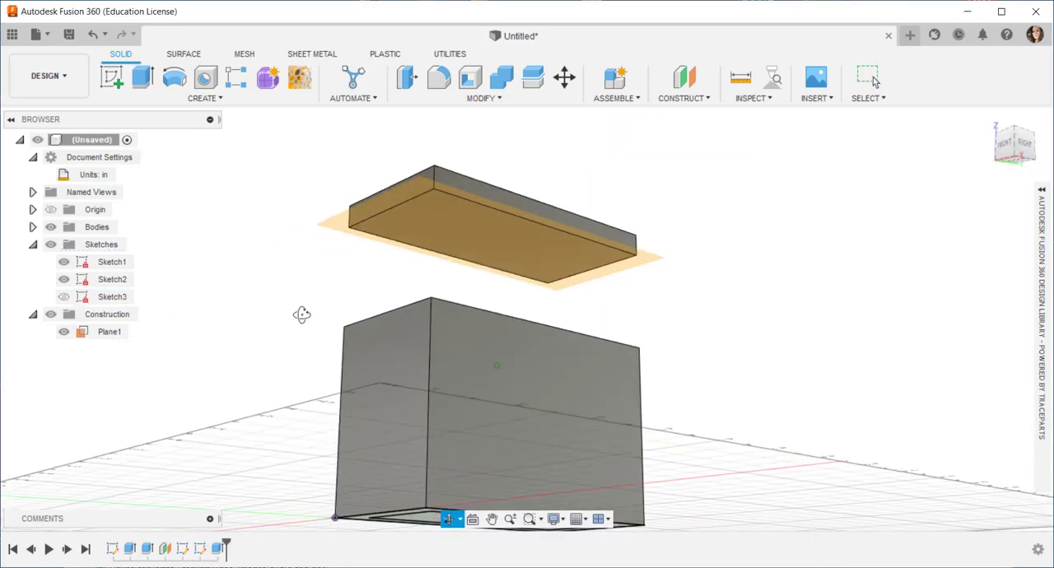
click(63, 297)
scroll(425, 213, up, 4)
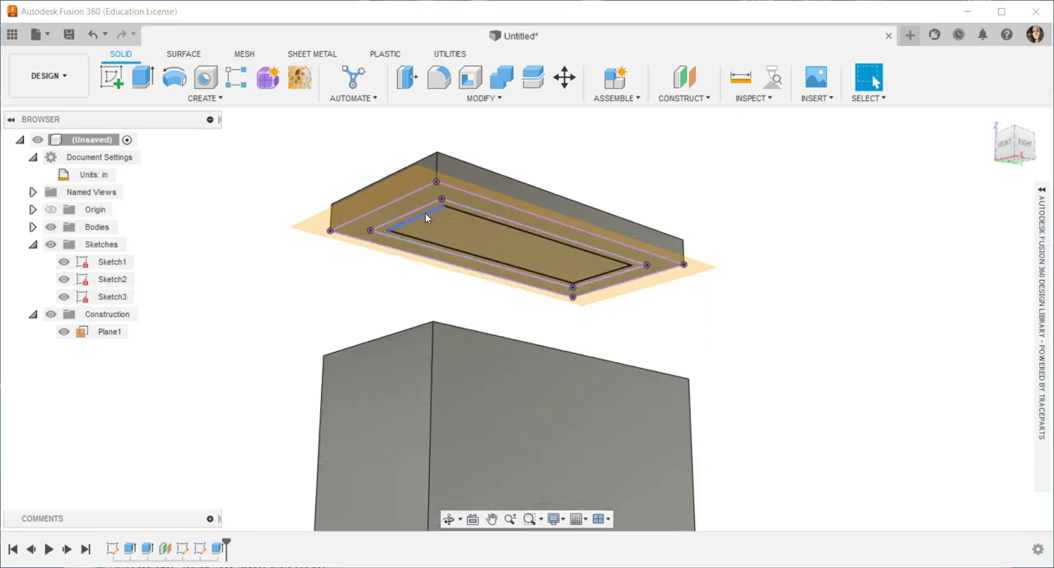
Step: Extrude the narrow ring profile between the two inner rectangles downward a short distance to form a lip under the lid
click(425, 216)
scroll(425, 212, up, 3)
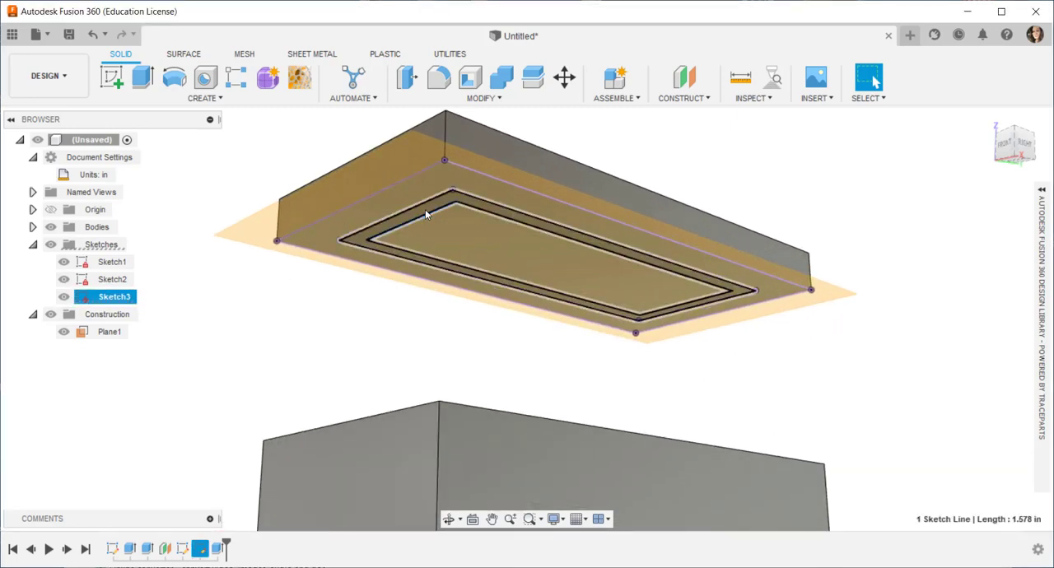
click(425, 209)
right_click(424, 207)
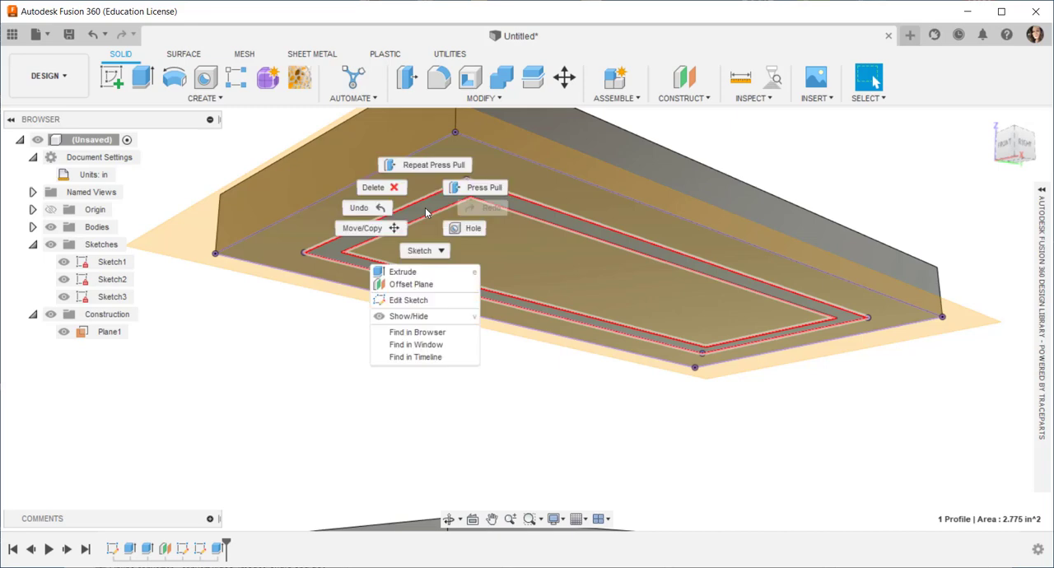
click(471, 183)
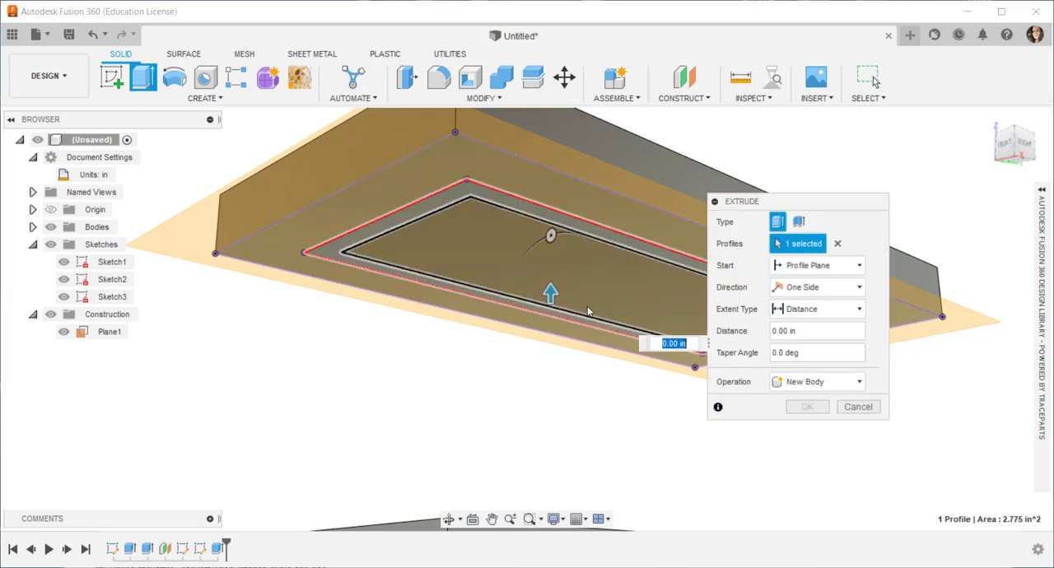
drag(550, 292, 553, 309)
click(807, 407)
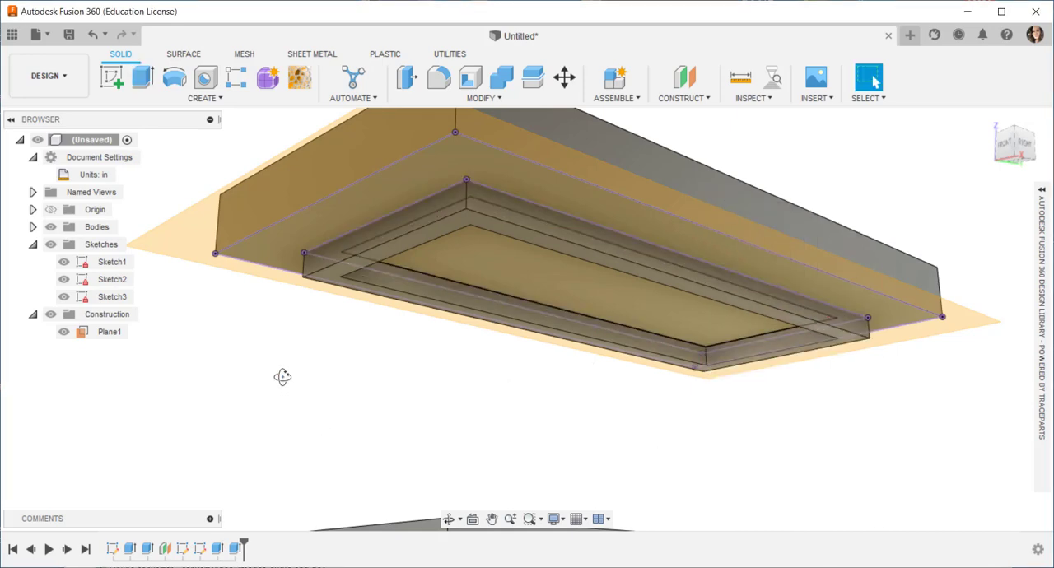
Step: Examine the lip on the lid's underside and how it lines up with the box opening from several angles
mouse_move(282, 375)
shift+middle_down()
mouse_move(266, 398)
mouse_move(273, 391)
shift+middle_up()
scroll(275, 389, down, 3)
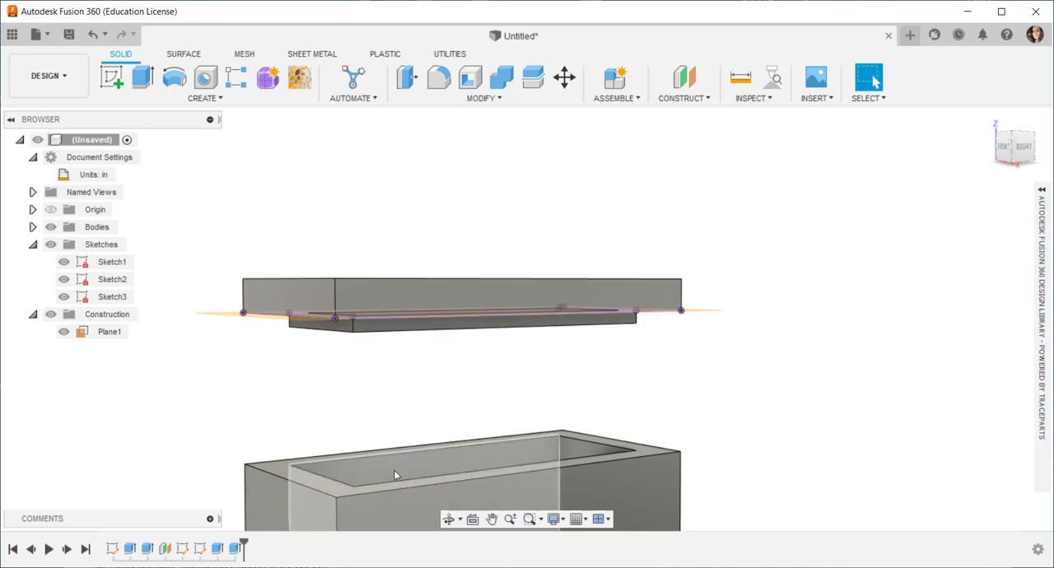
shift+middle_drag(310, 399, 387, 336)
scroll(384, 333, up, 3)
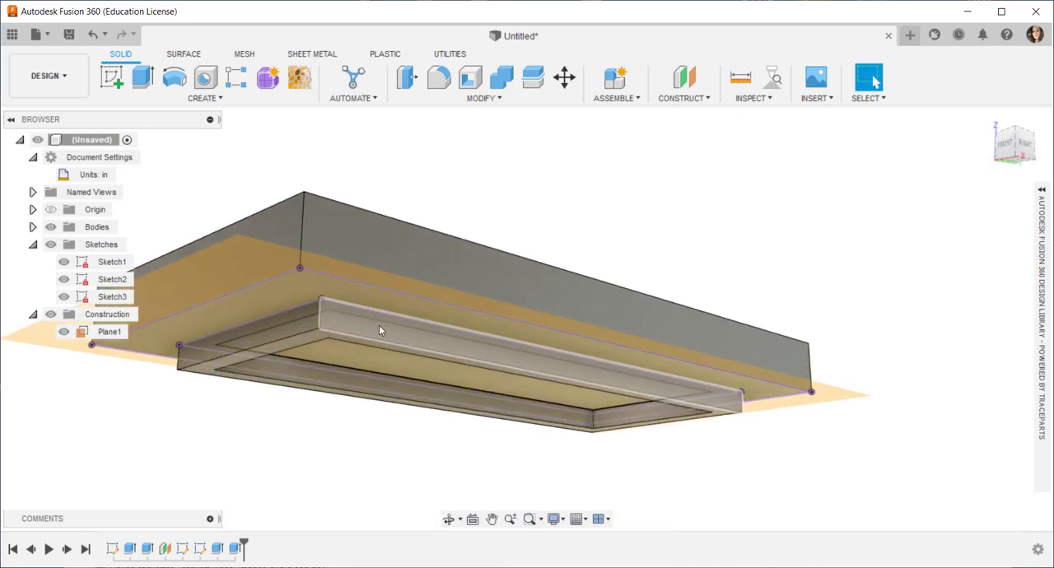
scroll(385, 350, down, 6)
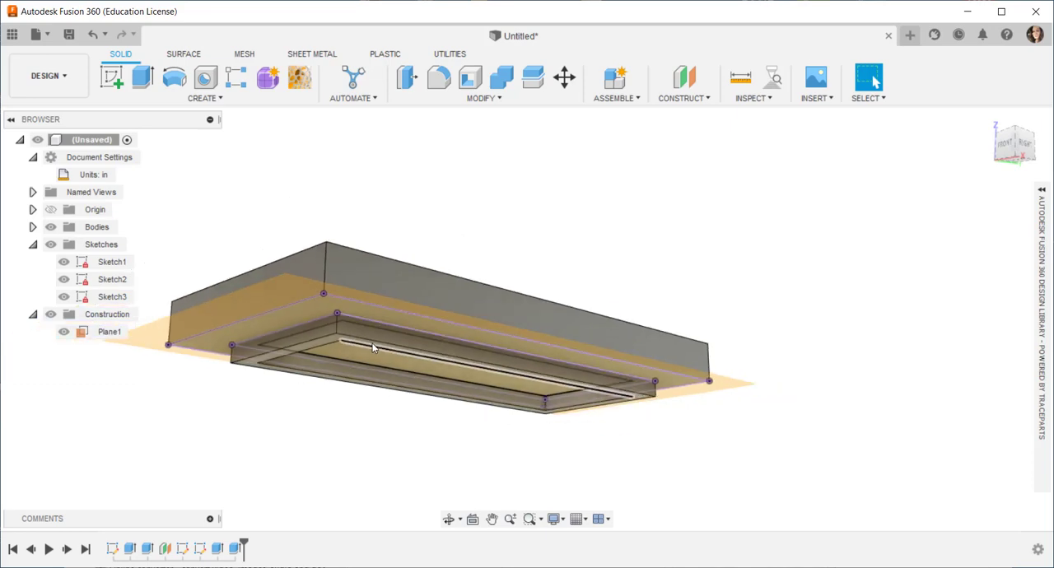
shift+middle_drag(384, 357, 382, 421)
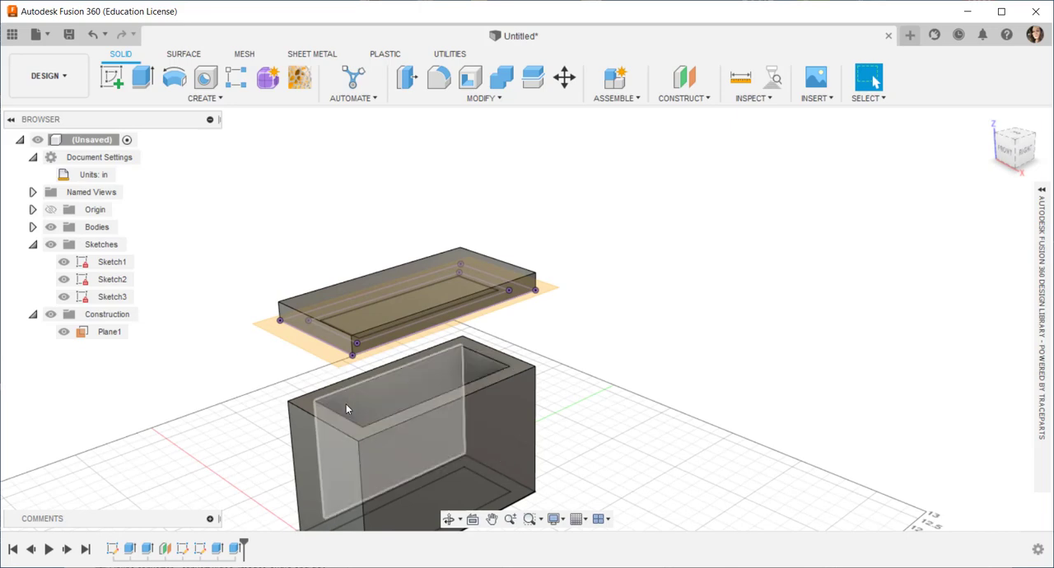
middle_drag(326, 326, 372, 247)
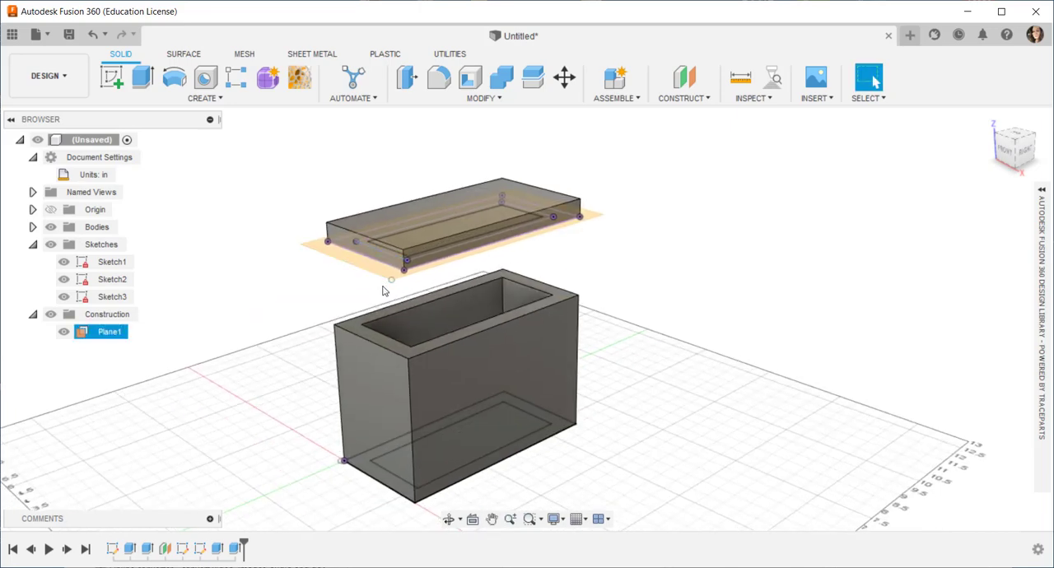
mouse_move(269, 378)
shift+middle_down()
mouse_move(256, 327)
mouse_move(257, 344)
shift+middle_up()
Step: Hide all sketches and the construction plane, leaving only the box and lid bodies in an angled overview
click(51, 244)
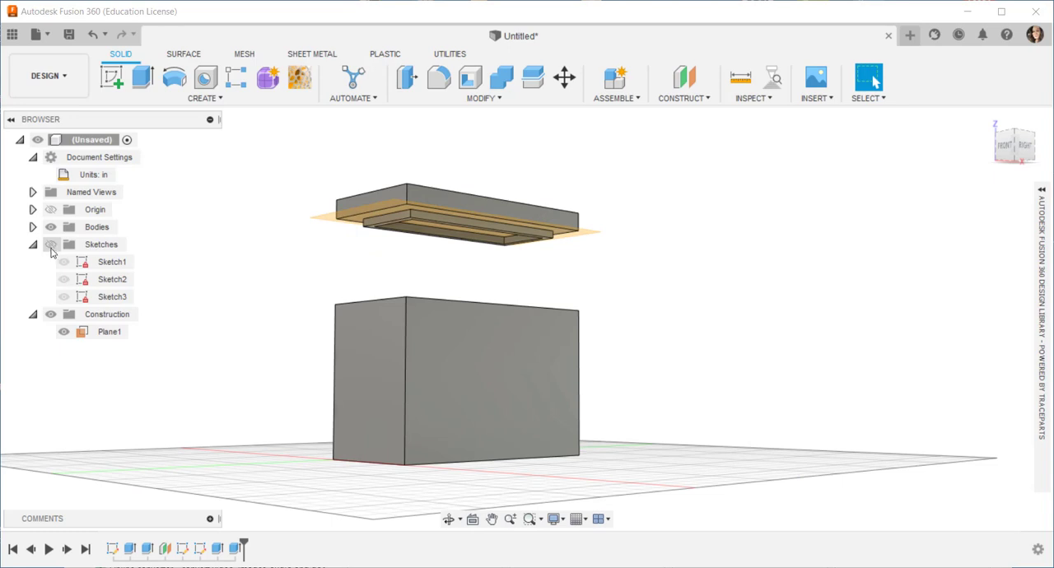
click(99, 331)
click(64, 332)
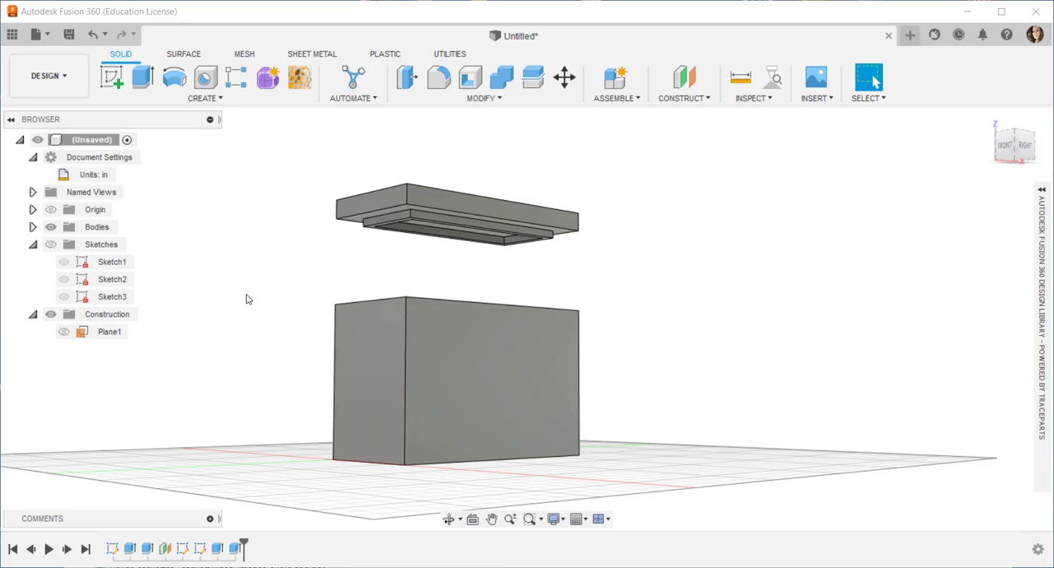
shift+middle_drag(245, 299, 206, 306)
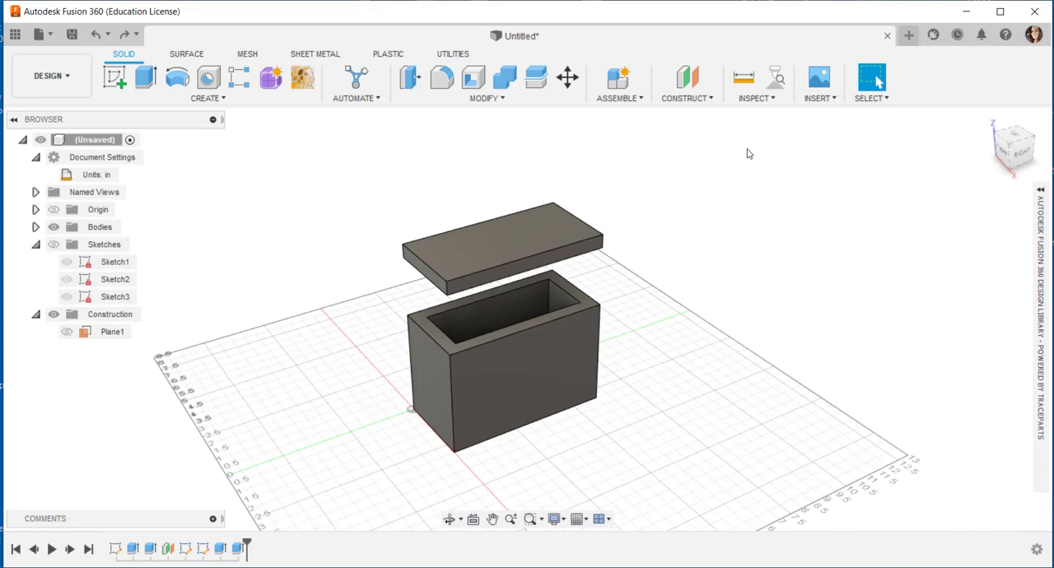
Step: Open the TraceParts supplier component library and search it for "lid handle"
click(708, 99)
click(819, 98)
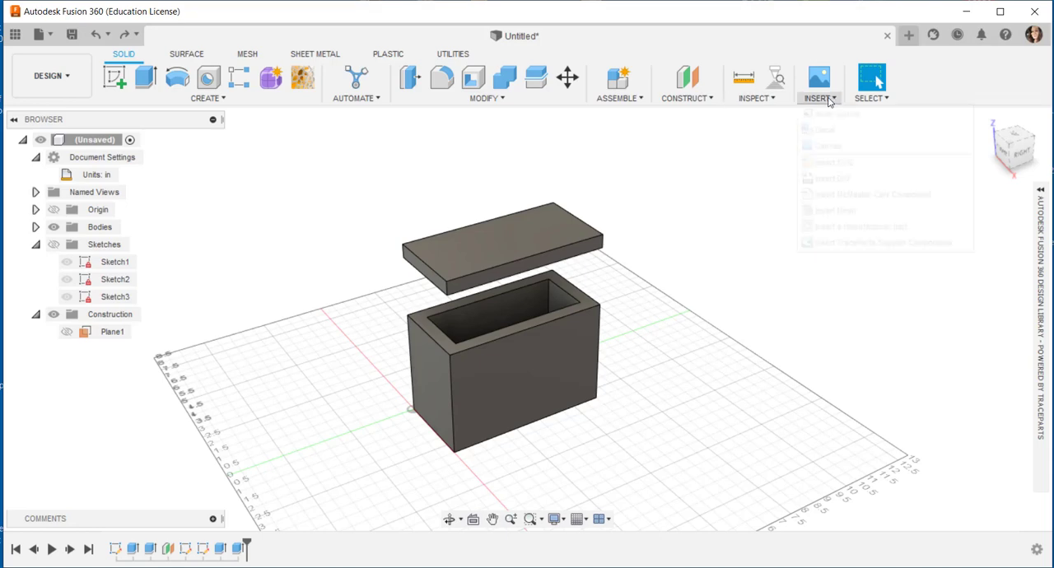
click(874, 242)
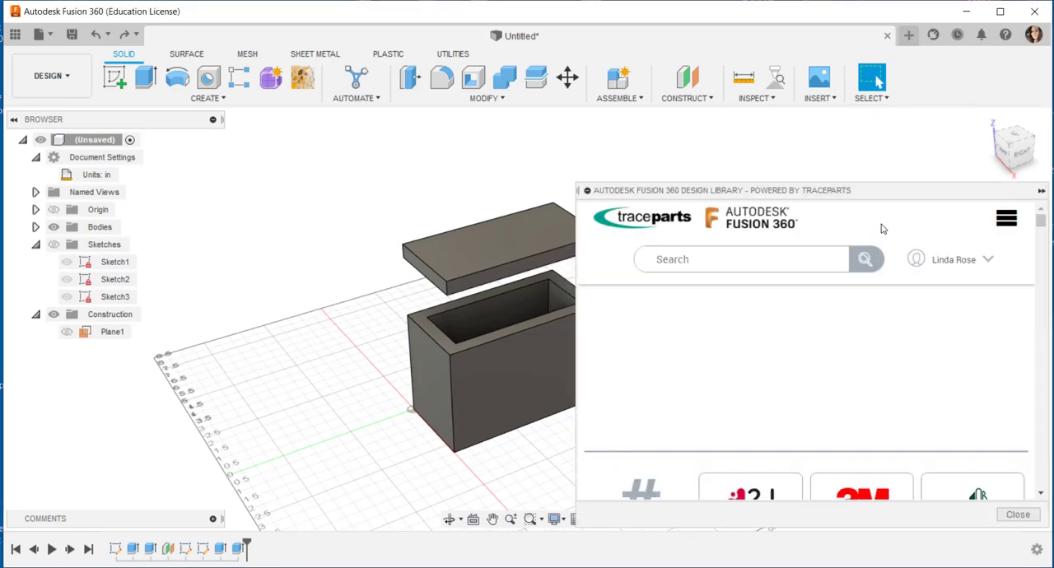
drag(851, 196, 846, 140)
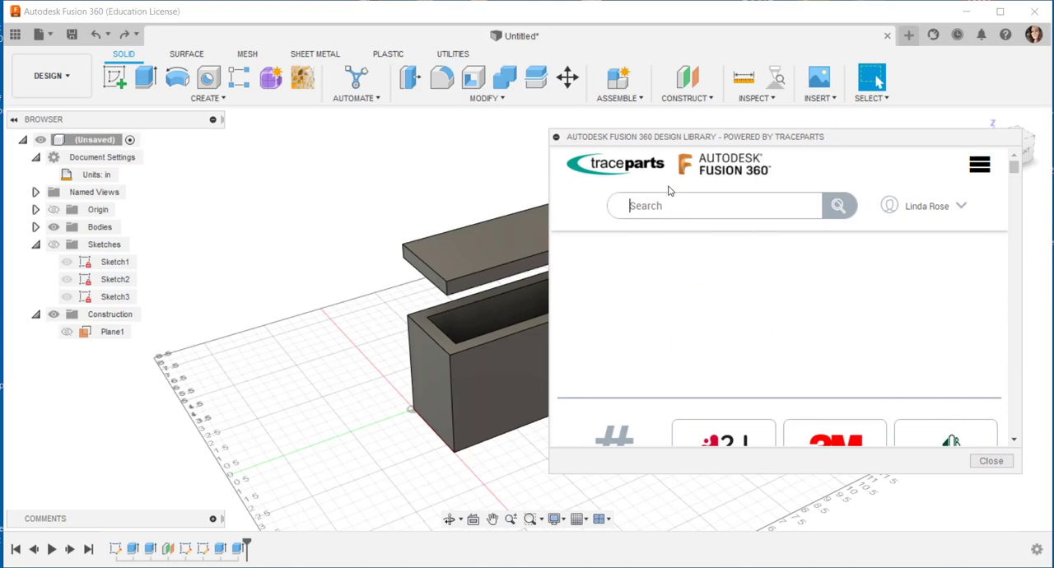
text(lid handle)
key(Return)
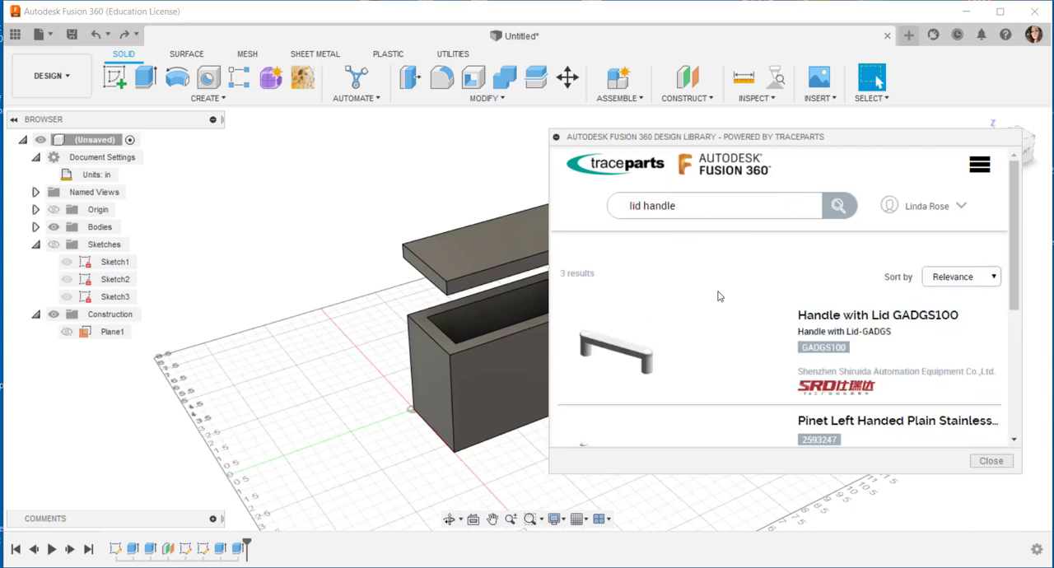
Step: Insert the Handle with Lid GADGS100 from the results into the design as a FUSION 360 CAD model
scroll(717, 294, down, 1)
scroll(717, 296, up, 2)
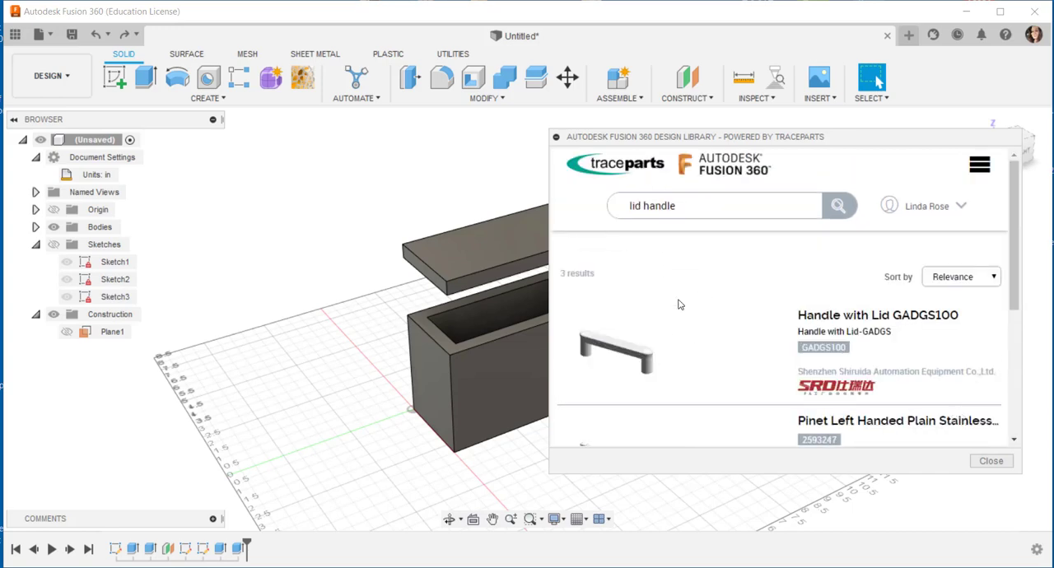
click(633, 354)
scroll(634, 345, down, 3)
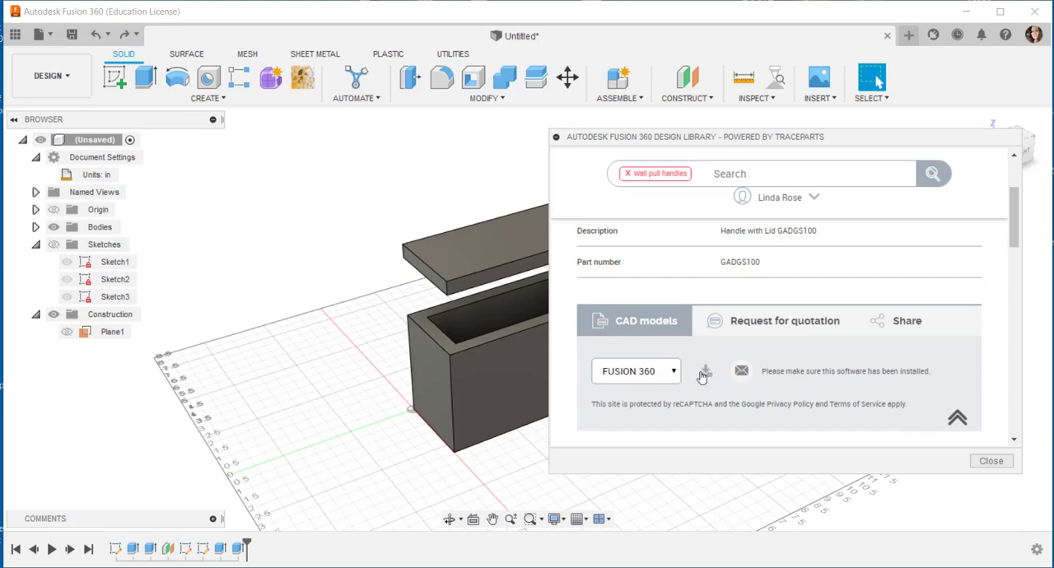
click(705, 371)
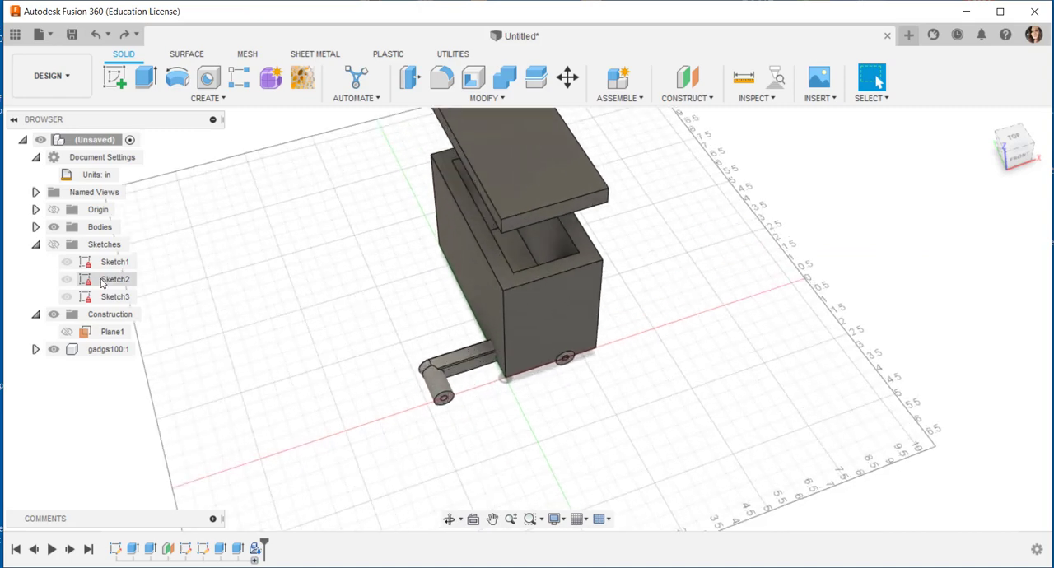
Step: Move the inserted handle component about -4.17 in along X so it sits clear of the box
click(109, 350)
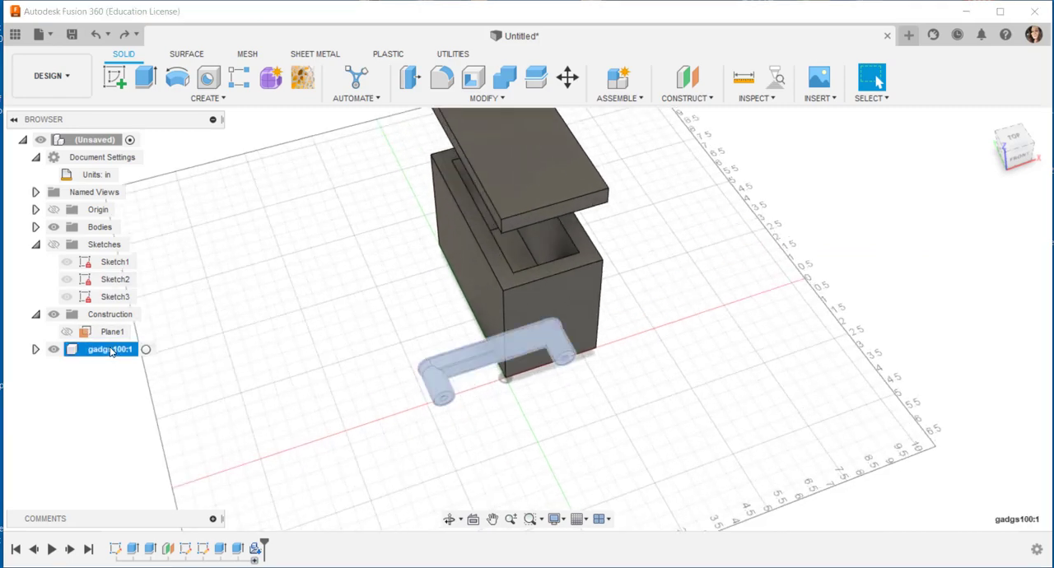
right_click(112, 352)
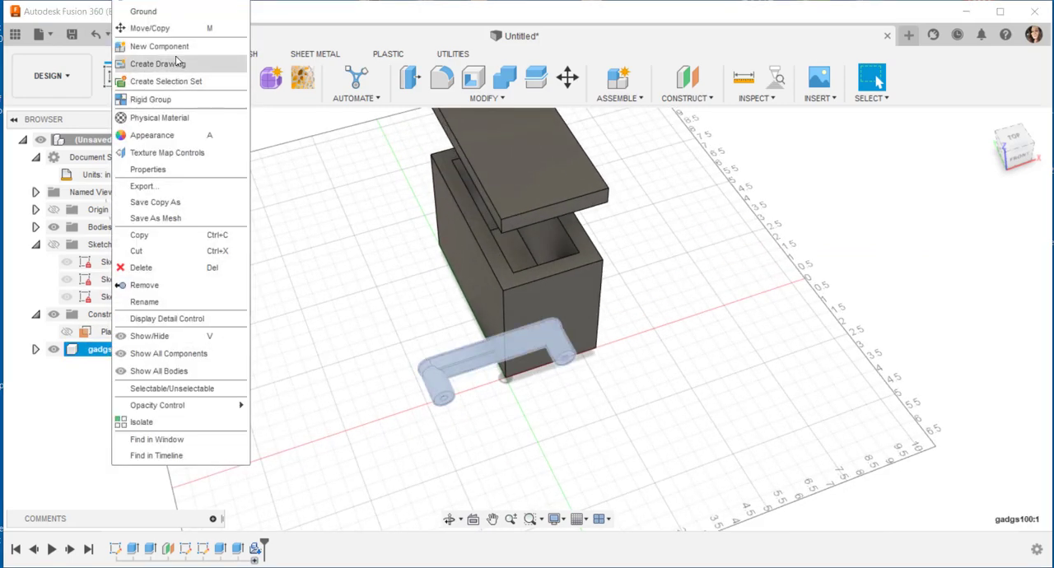
click(149, 28)
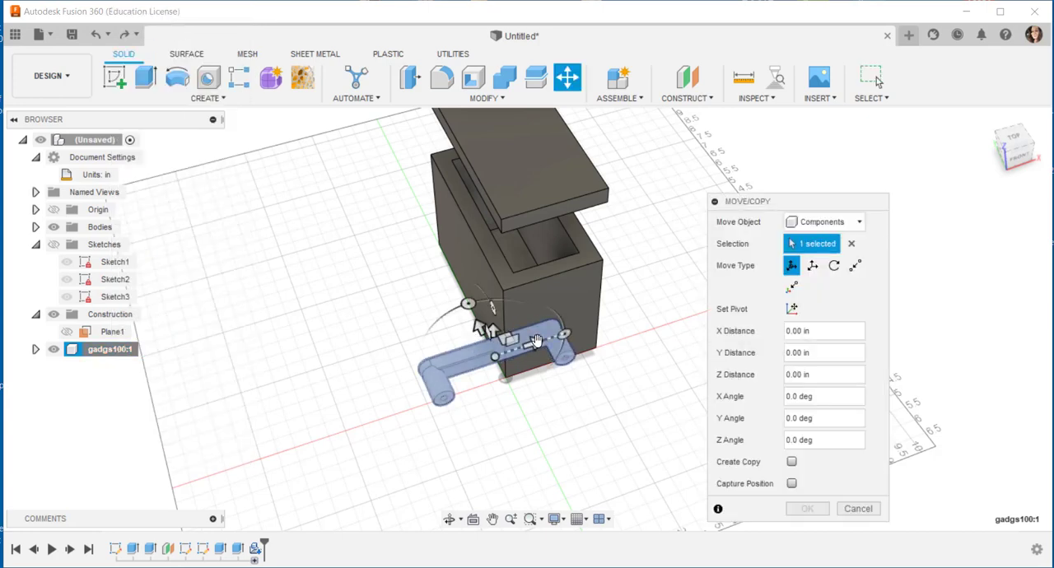
drag(534, 343, 406, 388)
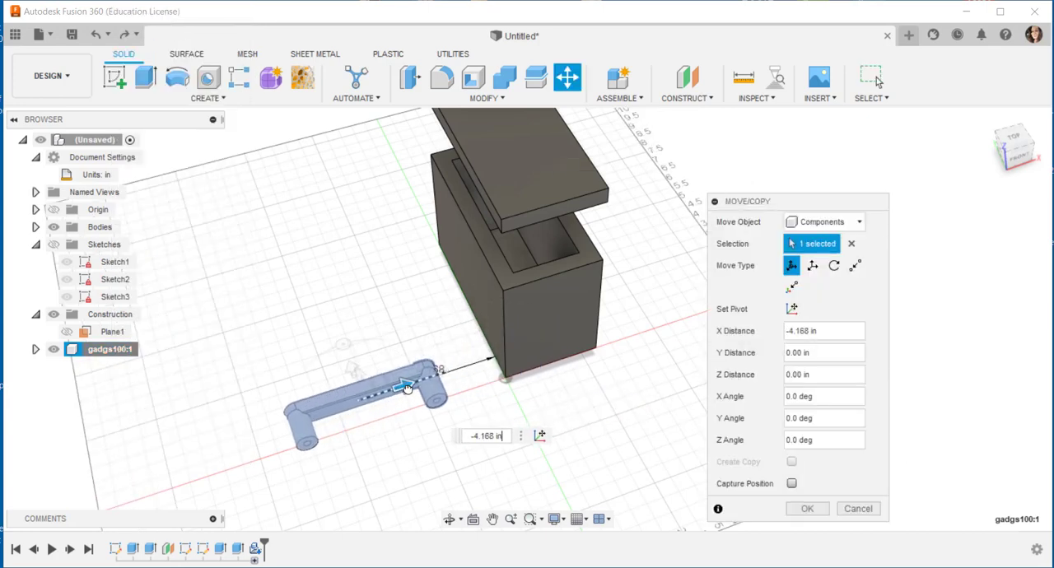
middle_drag(669, 439, 668, 409)
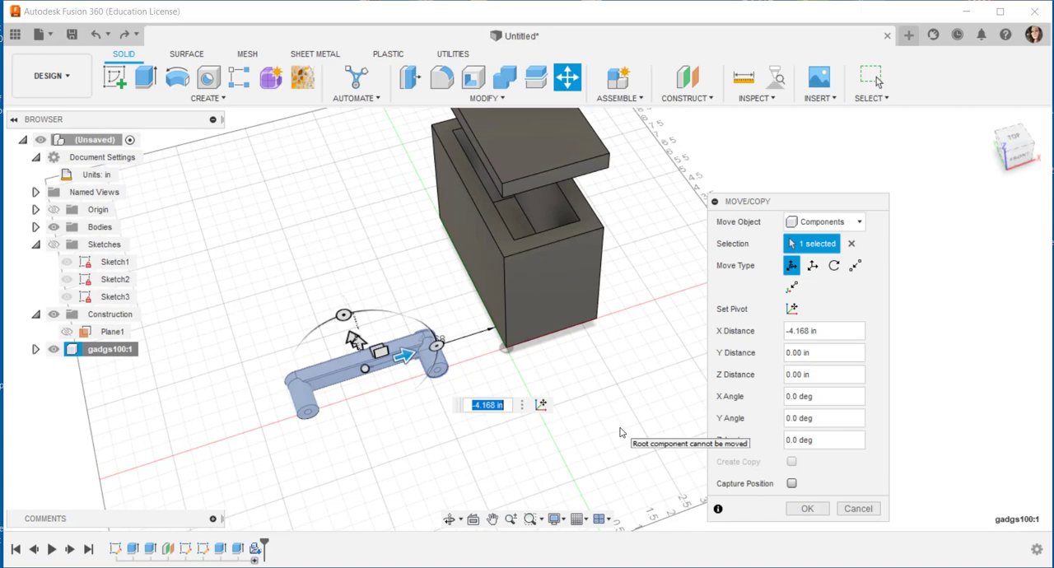
shift+middle_drag(422, 472, 520, 402)
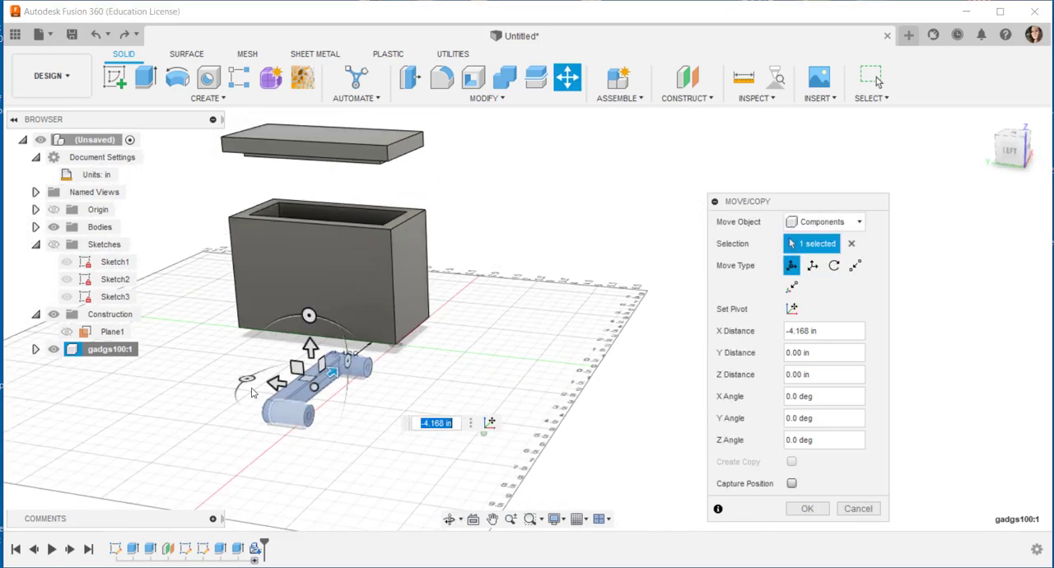
click(807, 508)
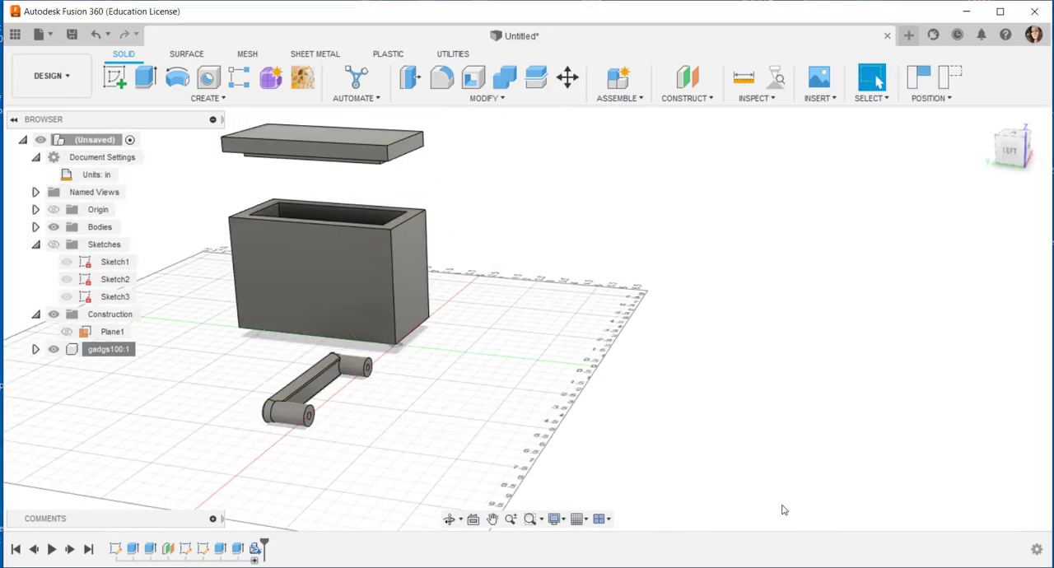
Step: Align the handle's inner flat grip face to the centre of the lid's top face
click(500, 99)
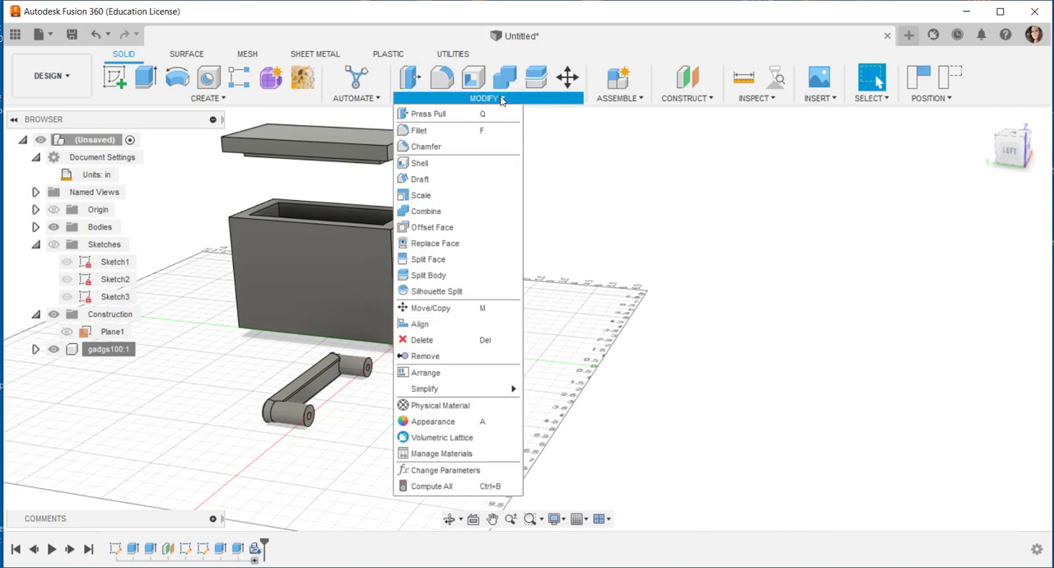
click(441, 324)
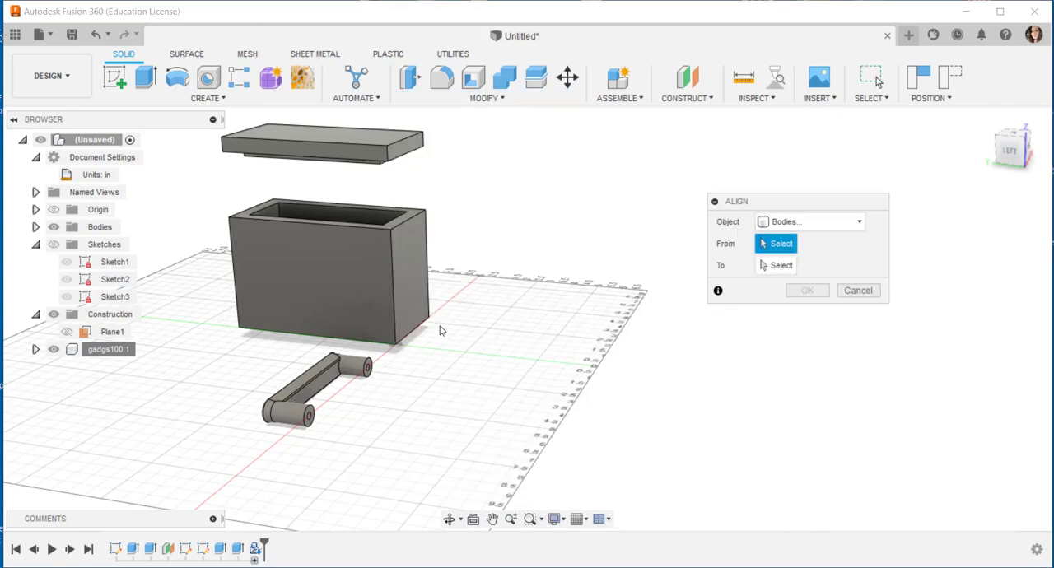
shift+middle_drag(531, 336, 499, 366)
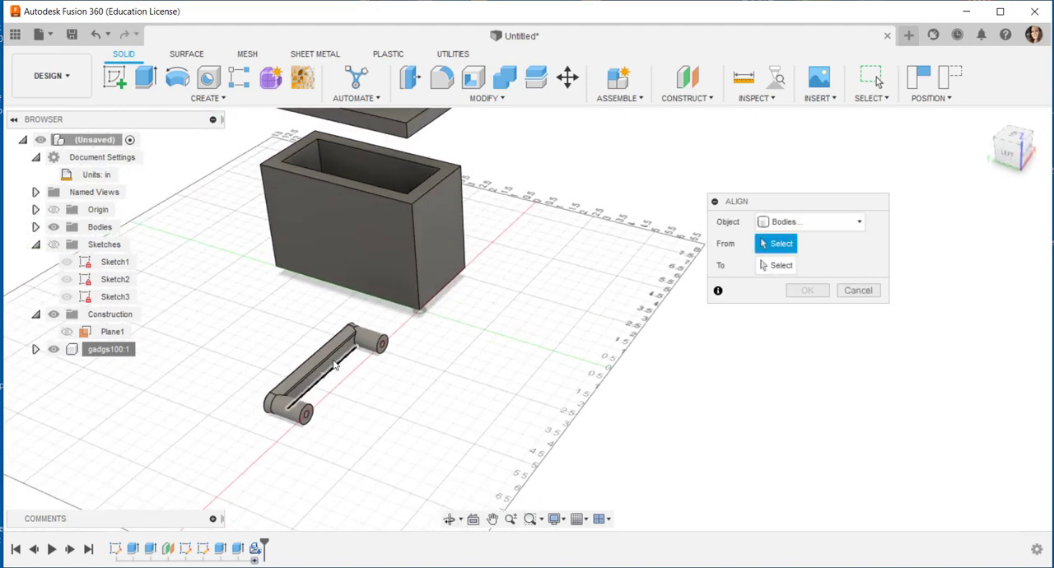
scroll(324, 369, up, 3)
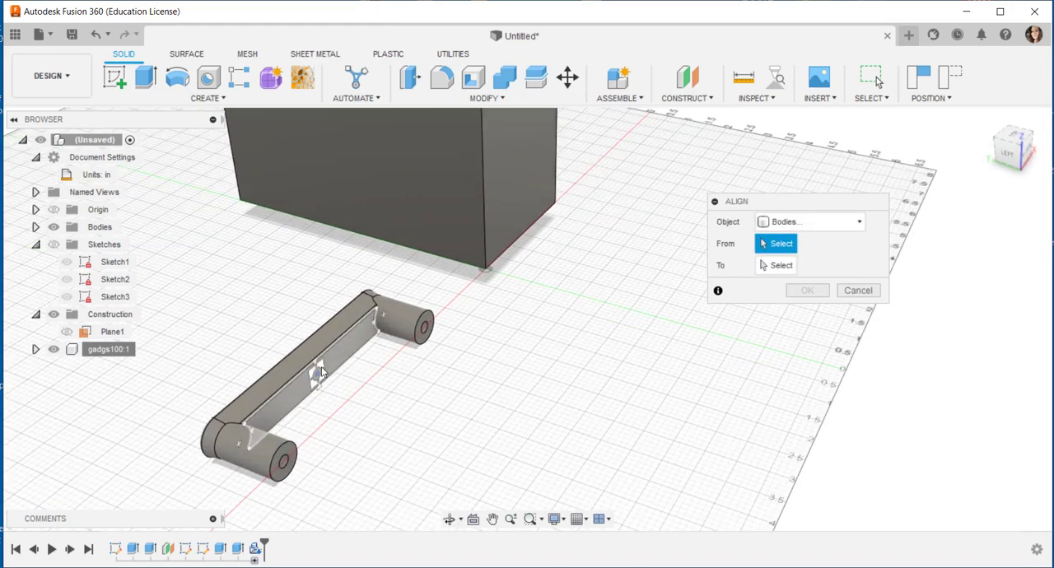
click(321, 372)
scroll(435, 370, down, 3)
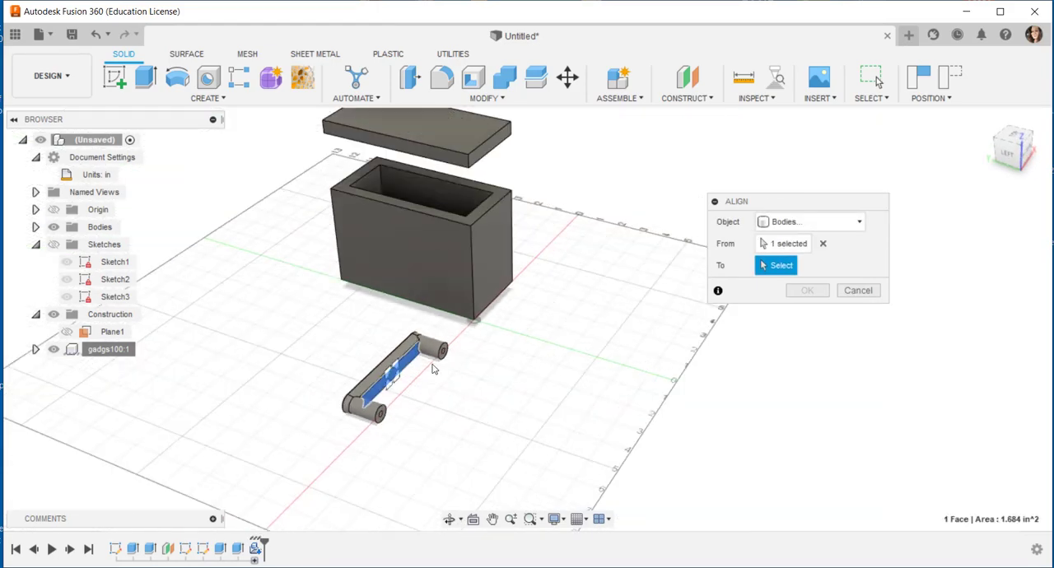
click(420, 120)
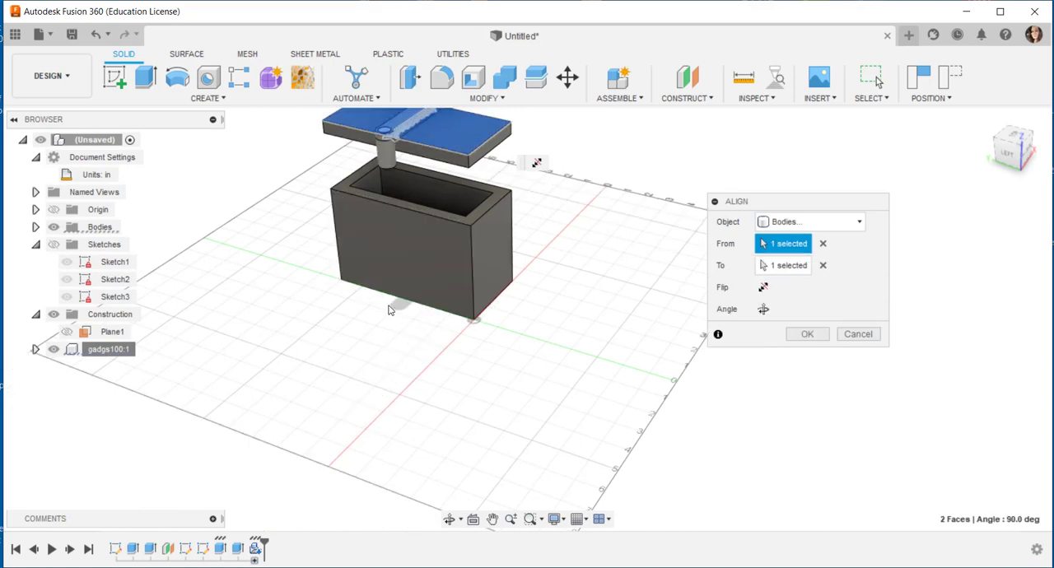
Step: Turn the aligned handle a quarter turn so it runs parallel to the lid's long side, and accept the alignment
middle_drag(414, 294, 408, 416)
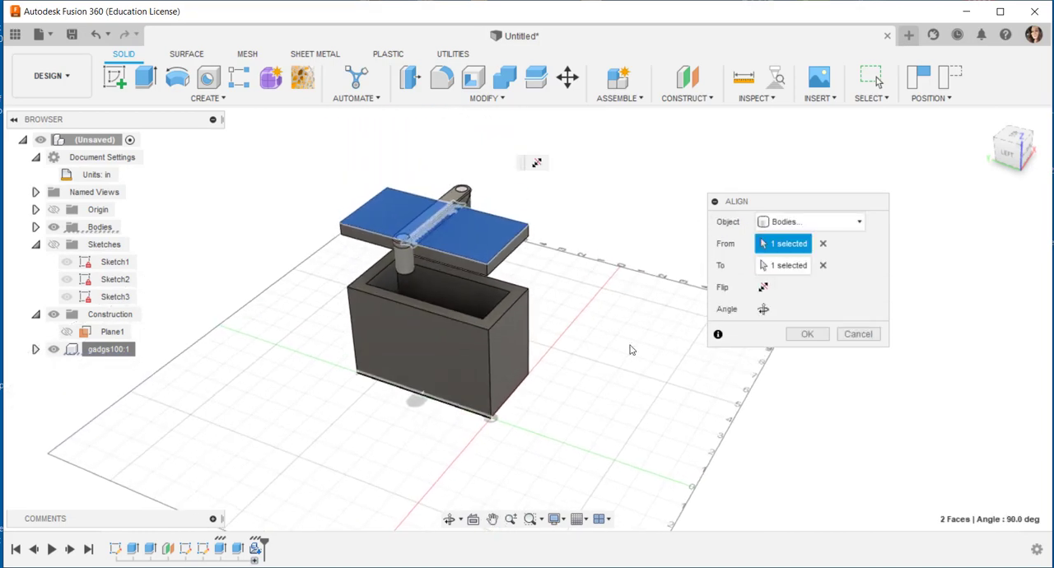
click(762, 310)
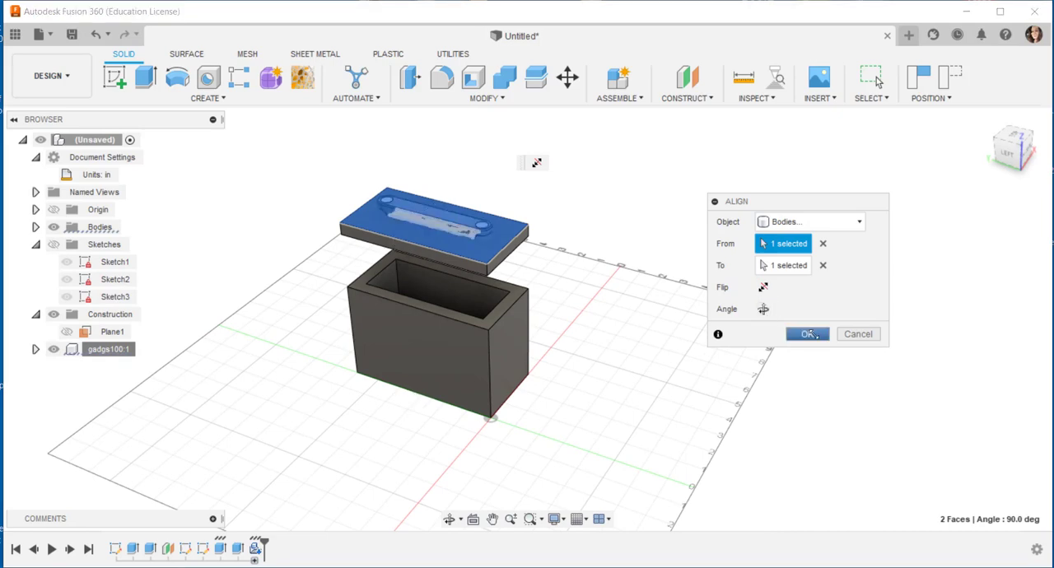
key(Return)
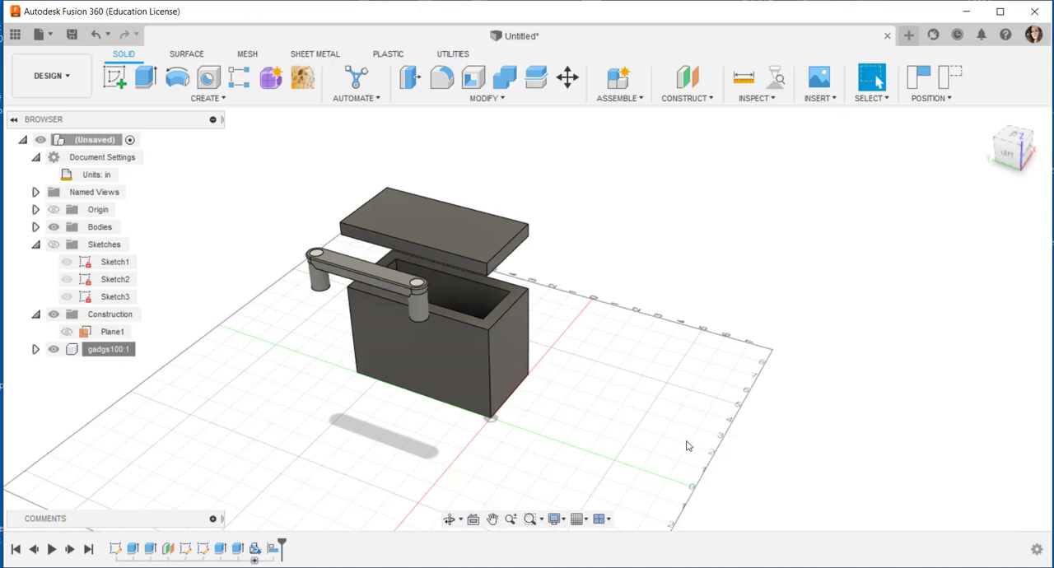
Step: Select the whole handle body and move it about -4.63 in along the move tool's X axis, over the lid
shift+middle_drag(688, 445, 578, 351)
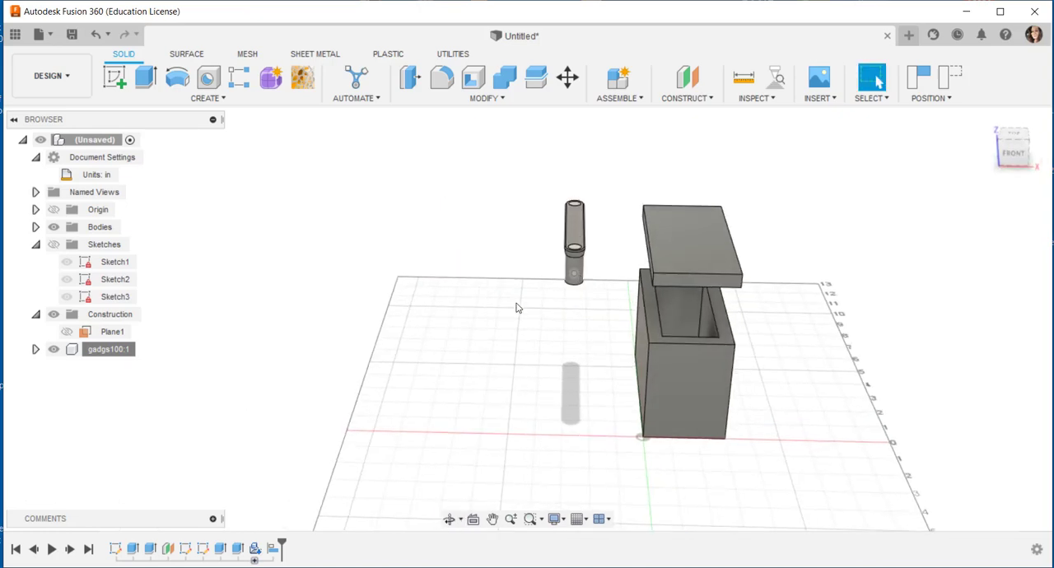
scroll(470, 331, down, 2)
drag(497, 190, 586, 334)
click(502, 99)
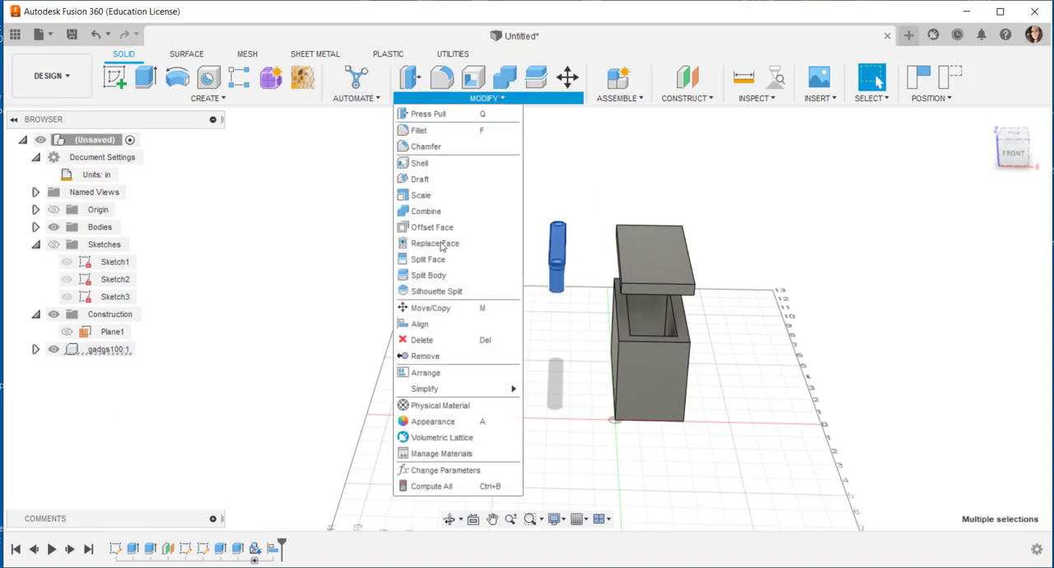
click(445, 308)
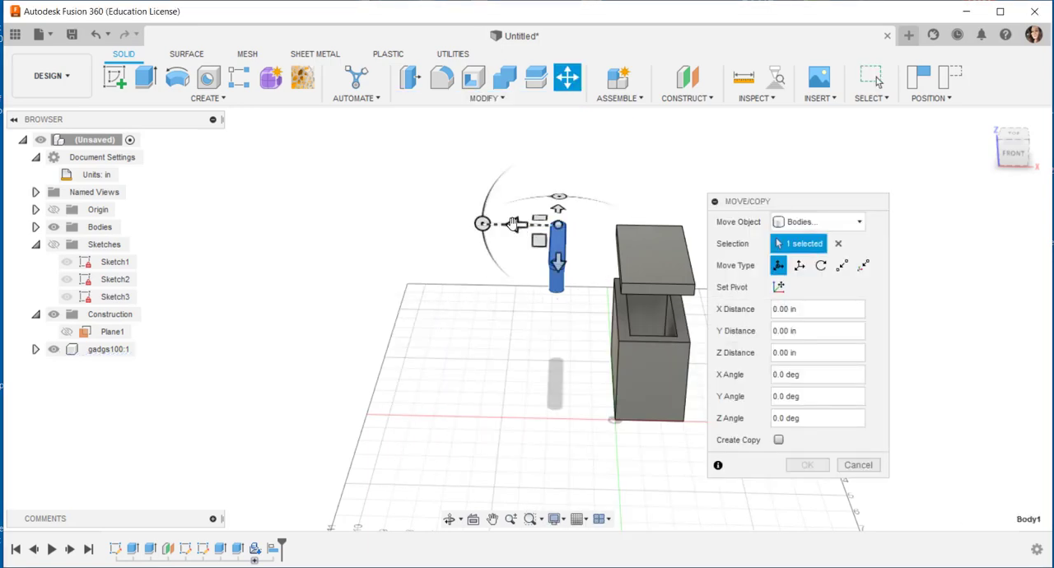
drag(514, 226, 618, 228)
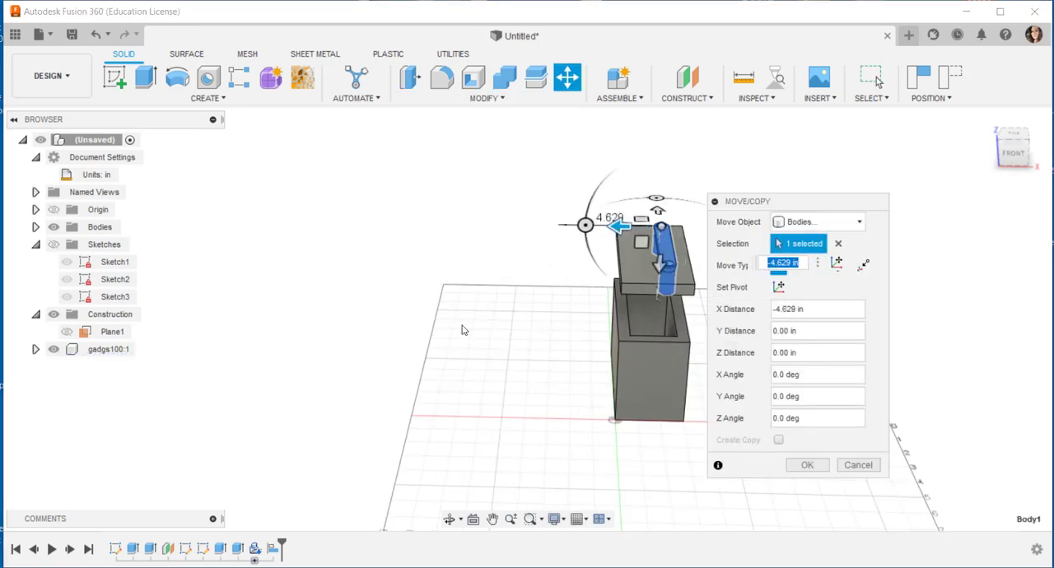
Step: Raise the handle by a Z distance of about -0.57 in so its feet rest on the lid's top face
shift+middle_drag(418, 358, 529, 340)
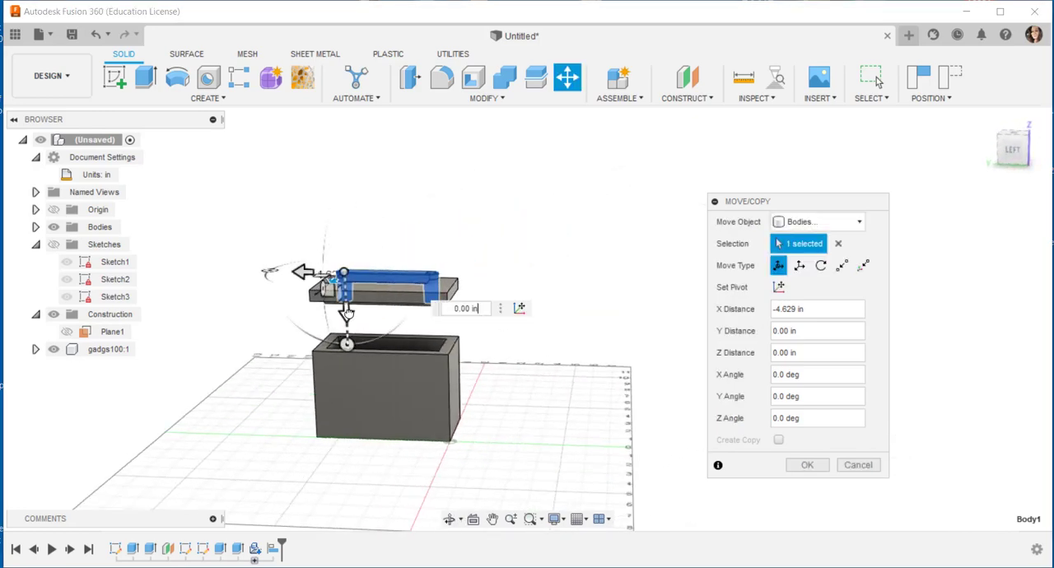
drag(346, 315, 349, 299)
shift+middle_drag(346, 307, 369, 336)
Step: Centre the handle across the lid's width with X moves of about 0.60 in and -0.105 in, and accept the move
click(1014, 143)
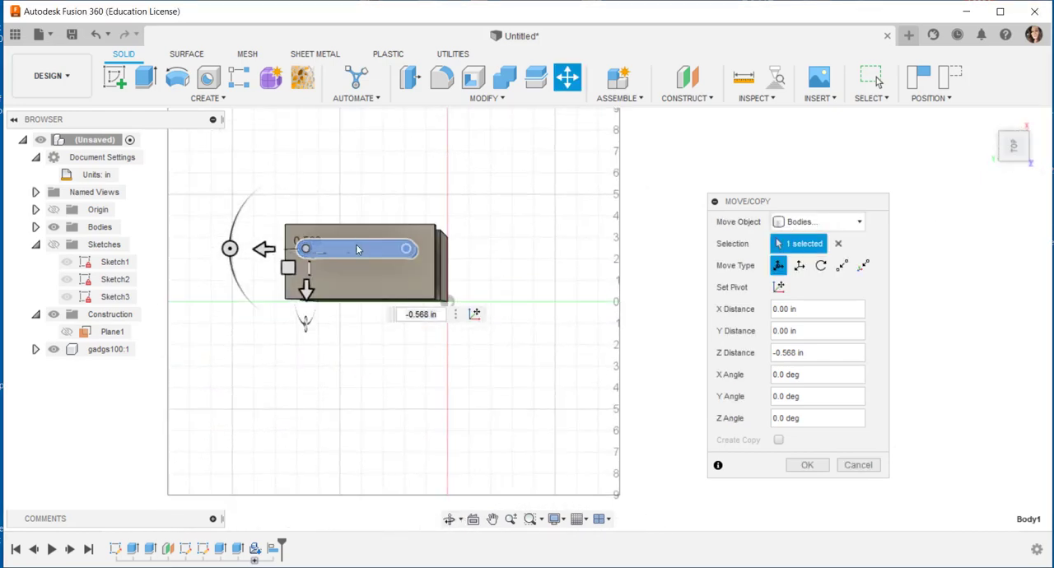
drag(306, 288, 306, 303)
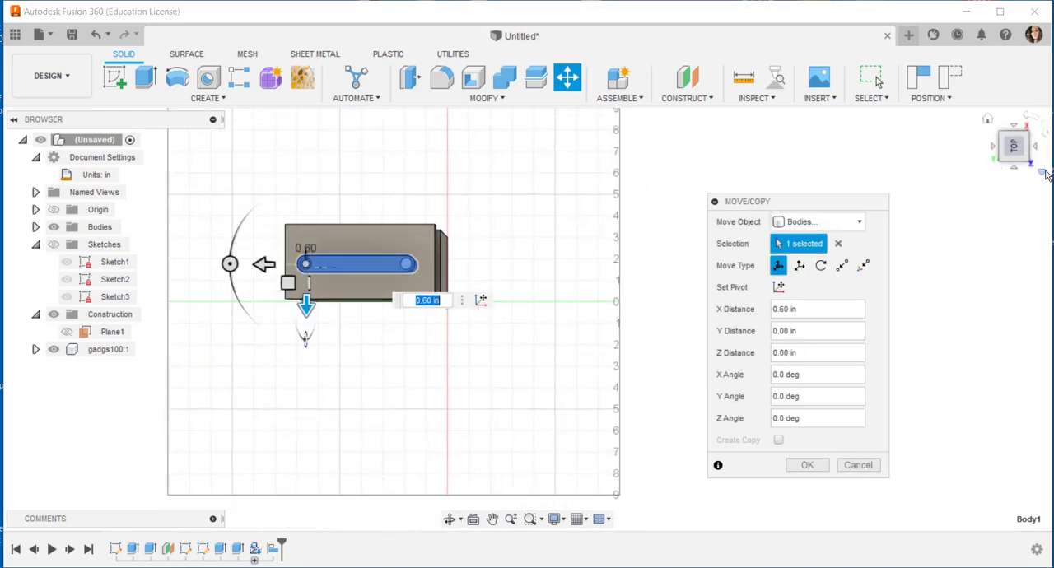
right_click(1048, 175)
click(957, 192)
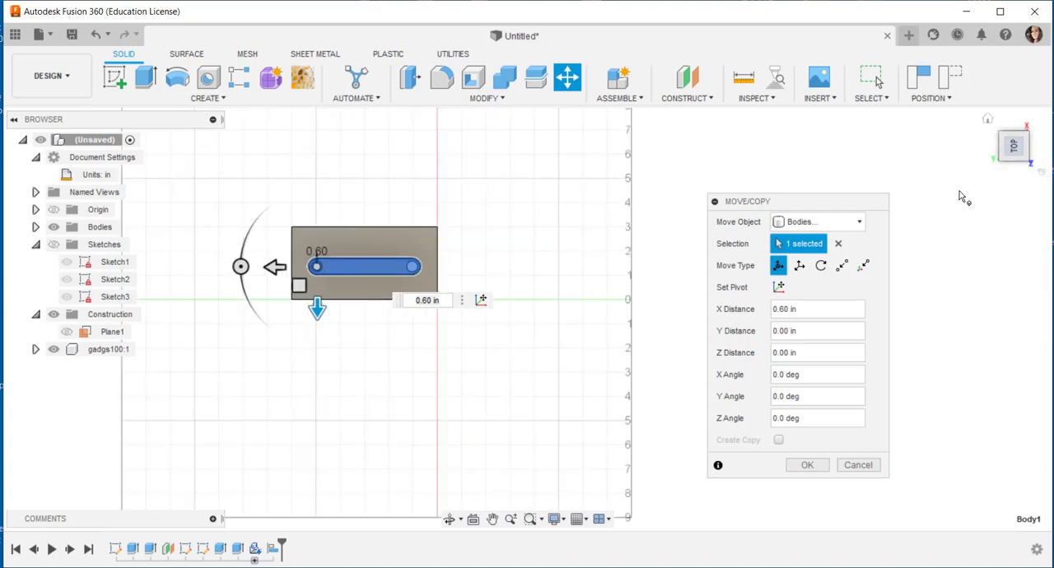
scroll(284, 299, up, 5)
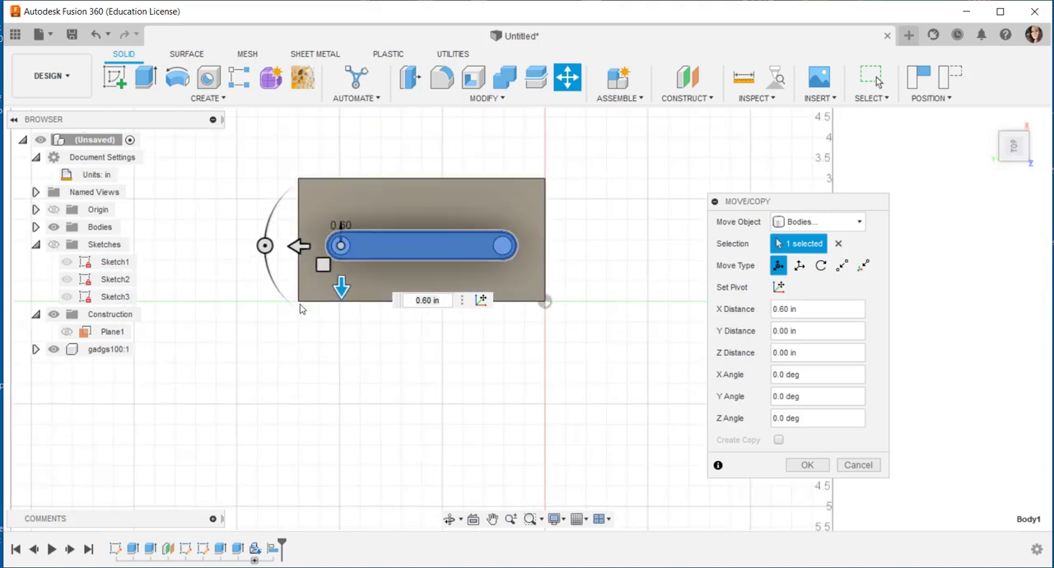
drag(317, 214, 324, 214)
drag(366, 257, 368, 251)
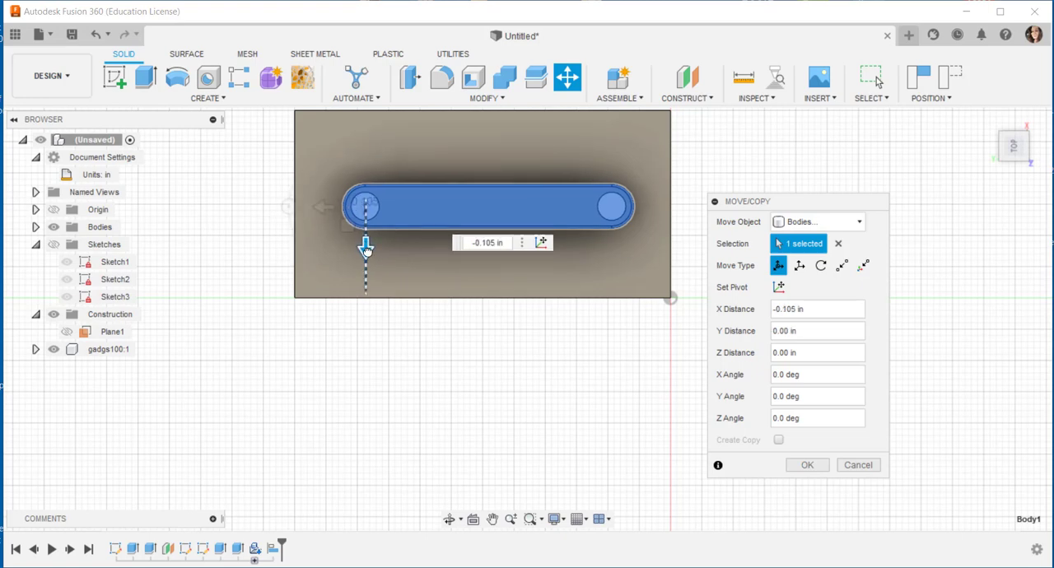
click(803, 465)
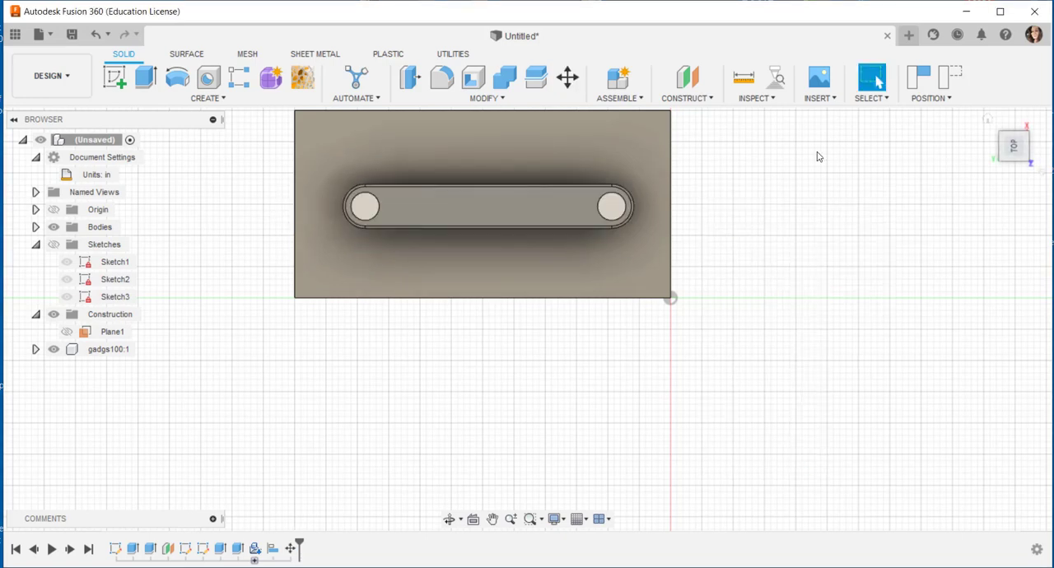
Step: Open the Wood category of the Fusion 360 Material Library for assigning physical materials
click(987, 120)
shift+middle_drag(347, 365, 485, 355)
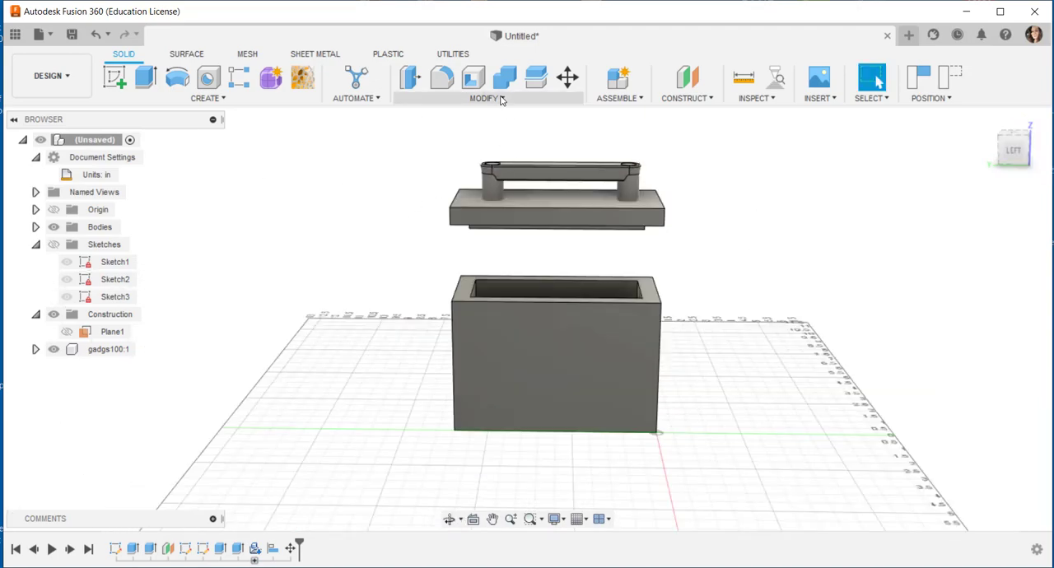
click(500, 98)
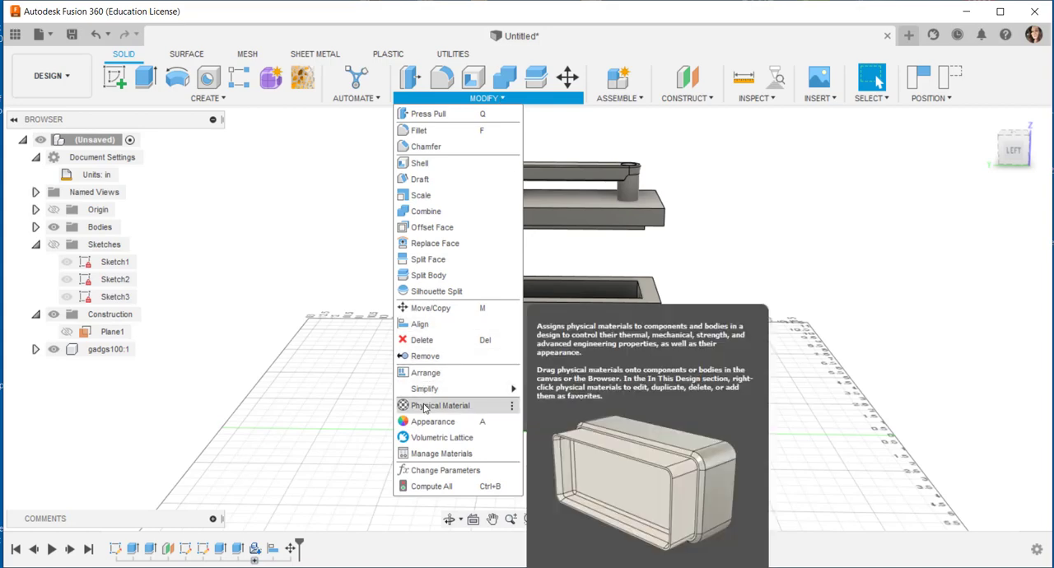
click(424, 406)
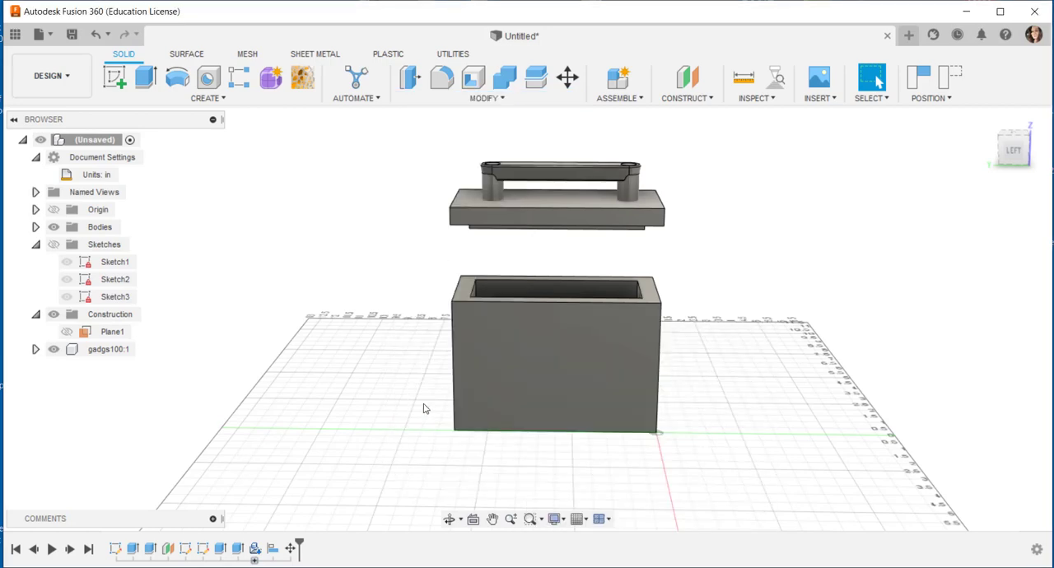
mouse_move(971, 323)
mouse_down()
mouse_move(971, 333)
mouse_move(970, 324)
mouse_up()
scroll(844, 391, down, 3)
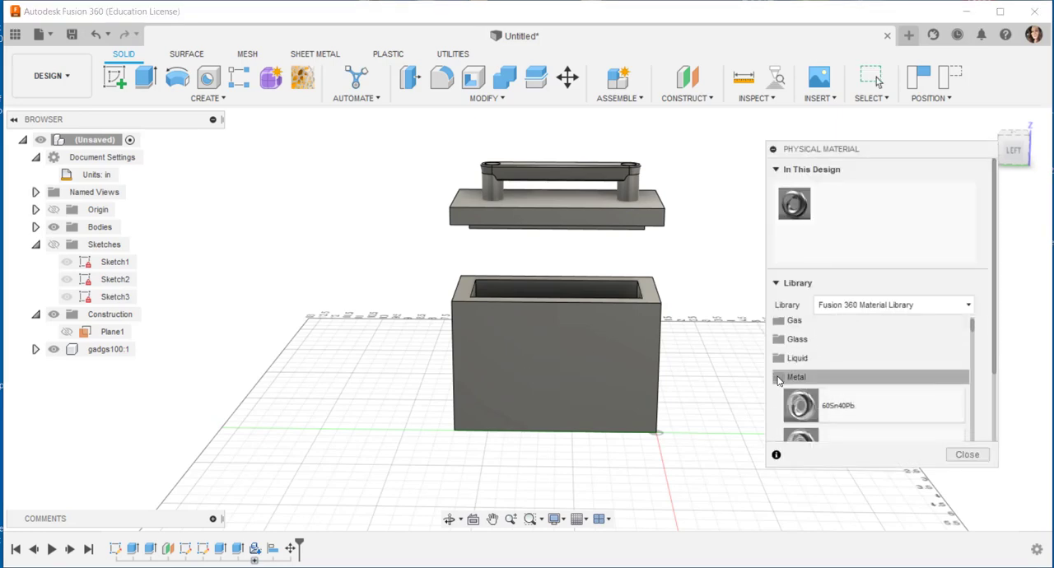
scroll(783, 377, up, 2)
scroll(870, 382, down, 2)
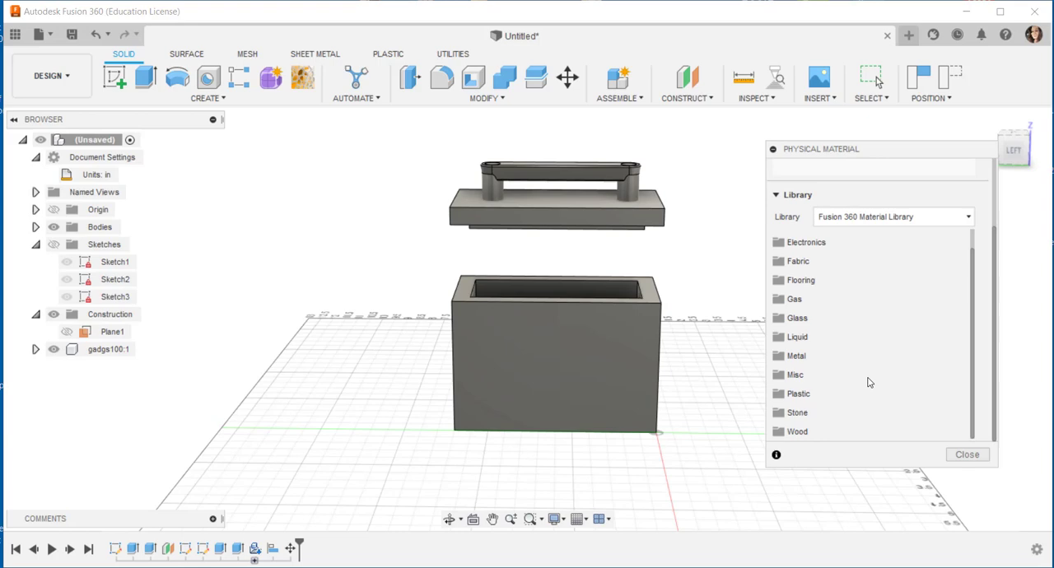
click(800, 432)
Step: Apply the Cherry wood material to both the box body and the lid body
scroll(874, 330, down, 2)
scroll(875, 334, down, 2)
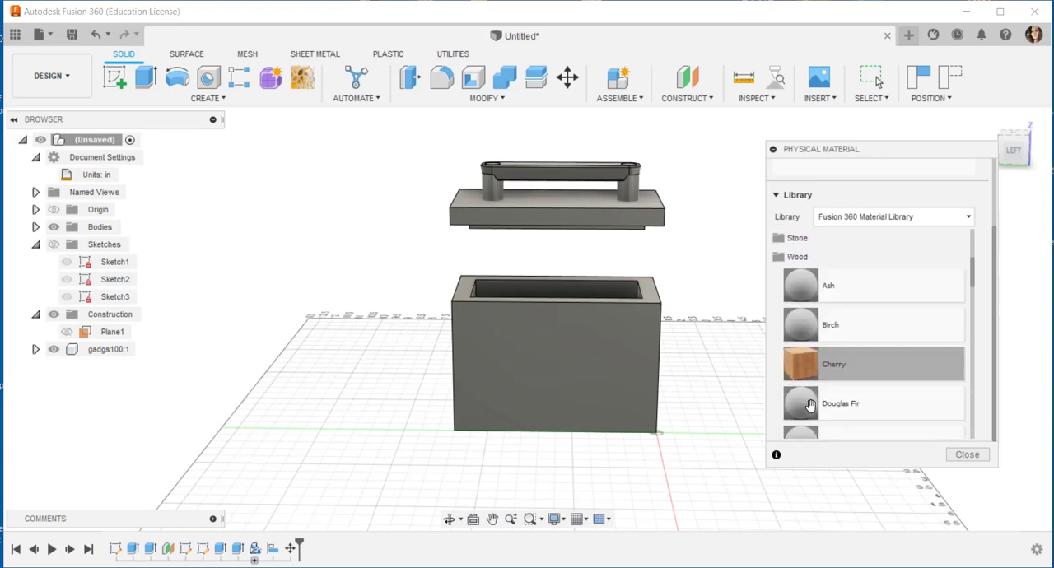
drag(803, 364, 566, 381)
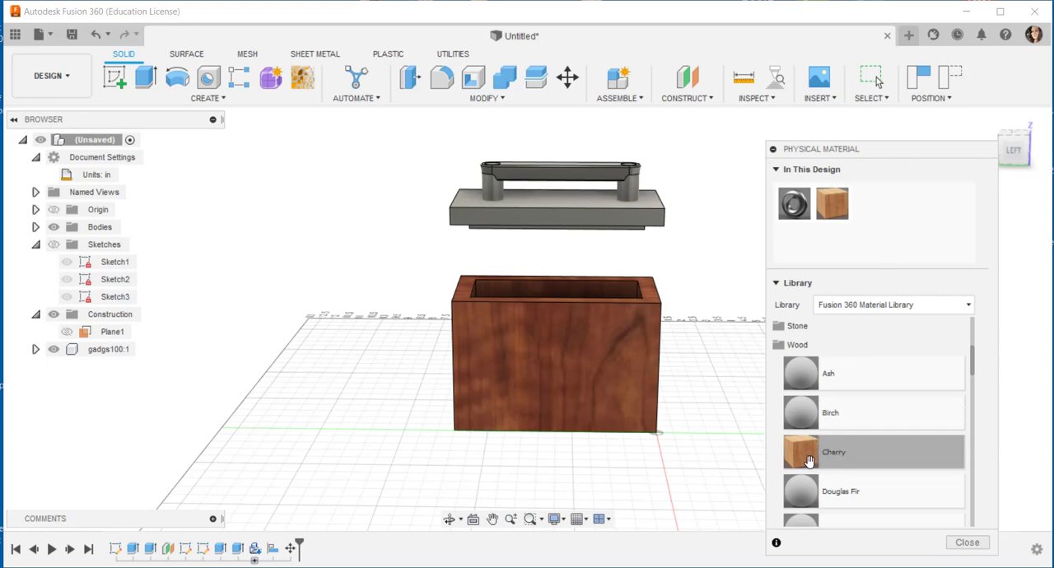
drag(805, 453, 584, 211)
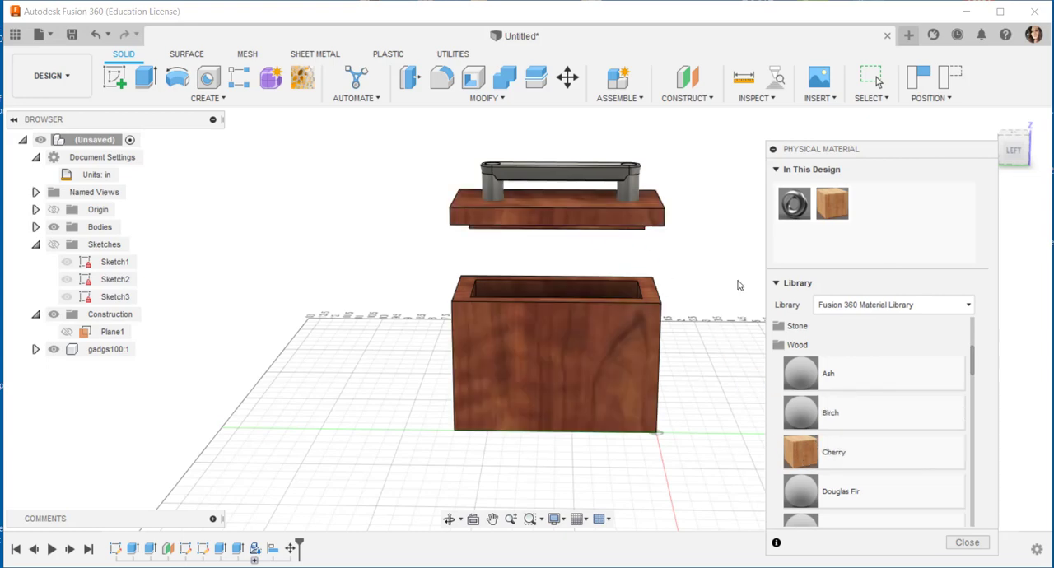
Step: Apply the Aluminum 1100-H18 material from the Metal category to the lid handle and finish assigning physical materials
scroll(909, 362, up, 3)
scroll(877, 427, down, 1)
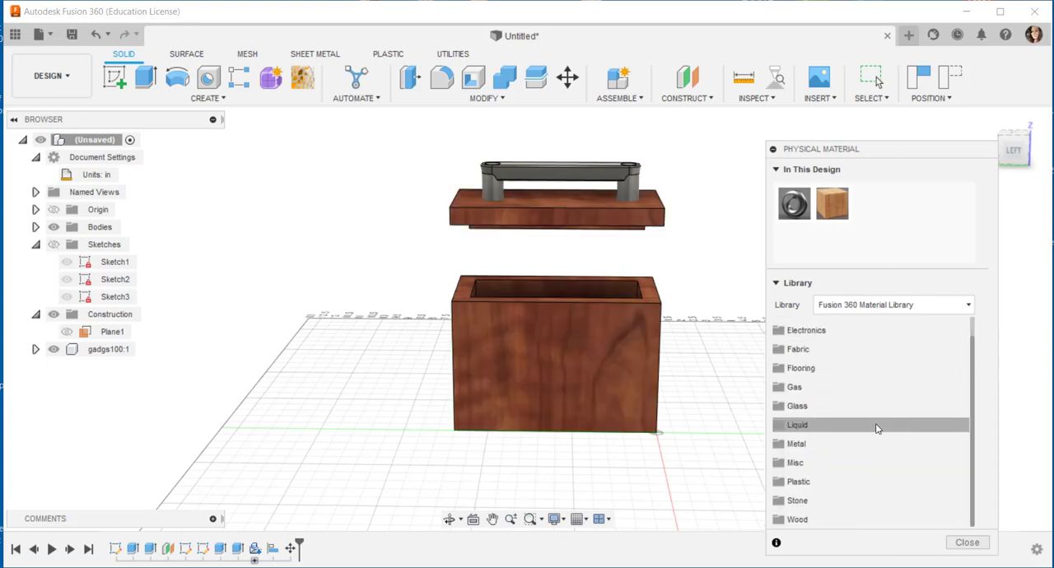
click(799, 443)
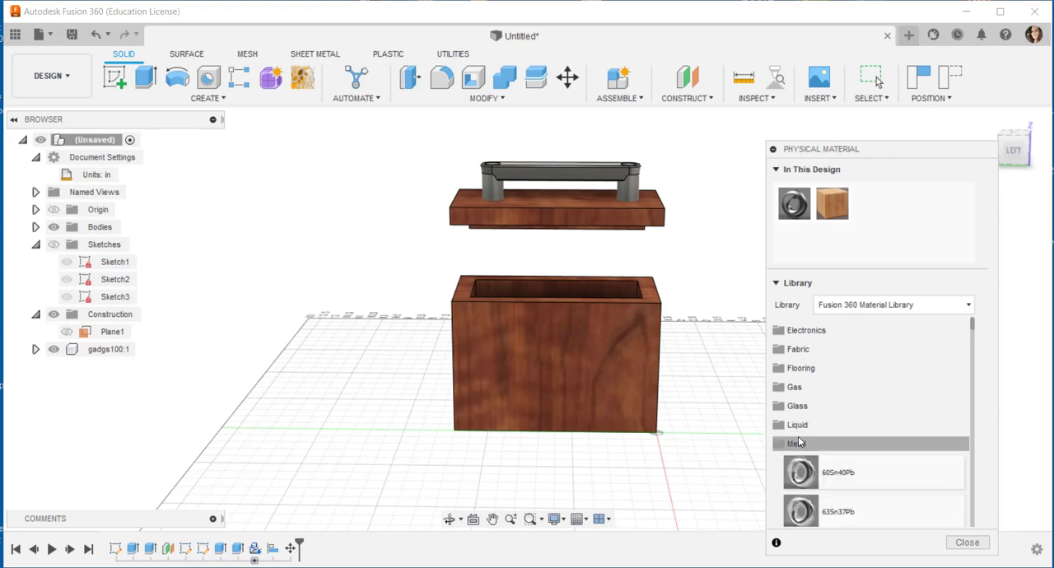
scroll(873, 416, down, 4)
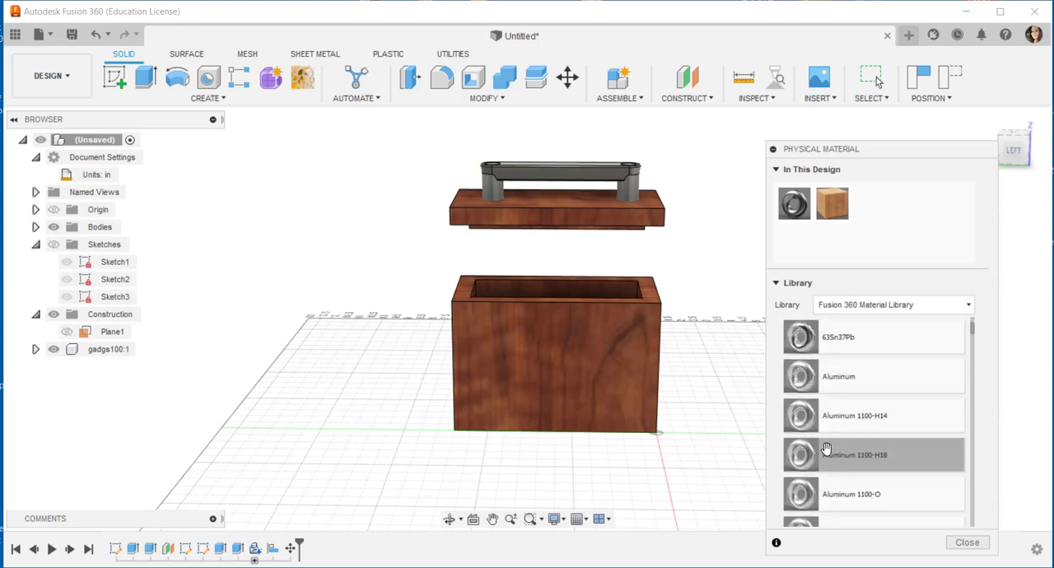
drag(807, 457, 606, 169)
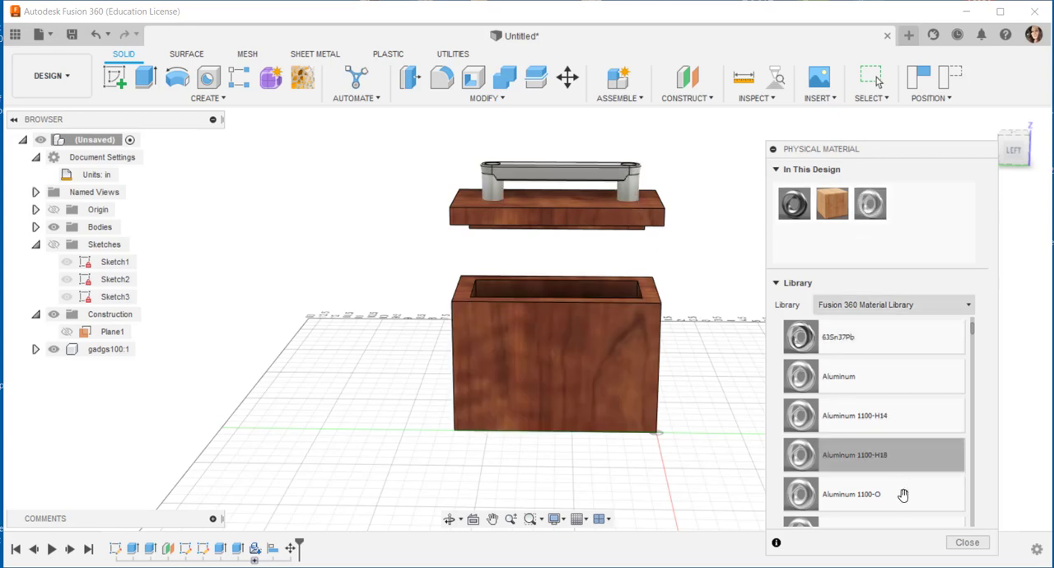
click(949, 539)
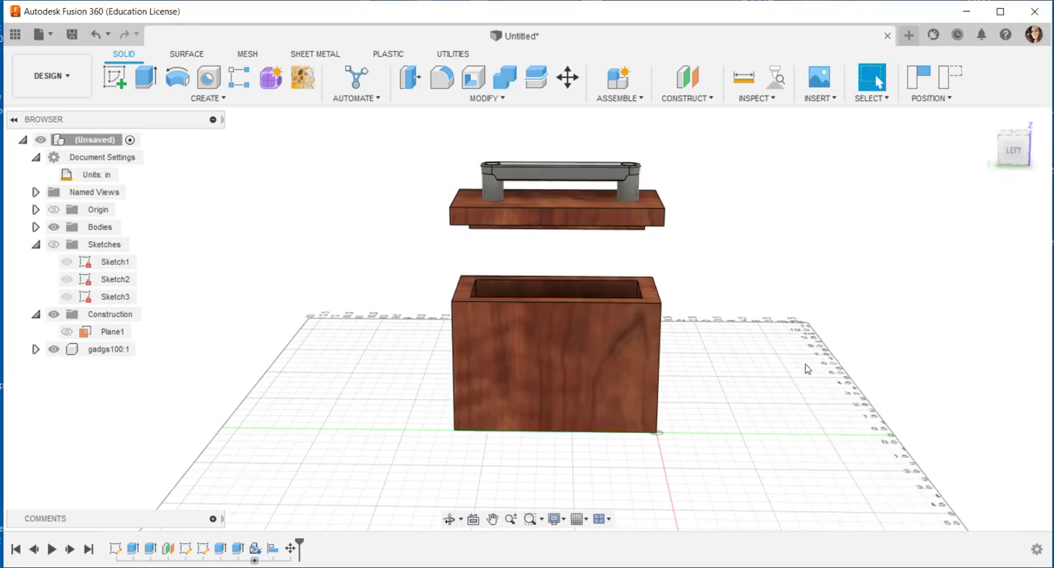
shift+middle_drag(812, 376, 846, 394)
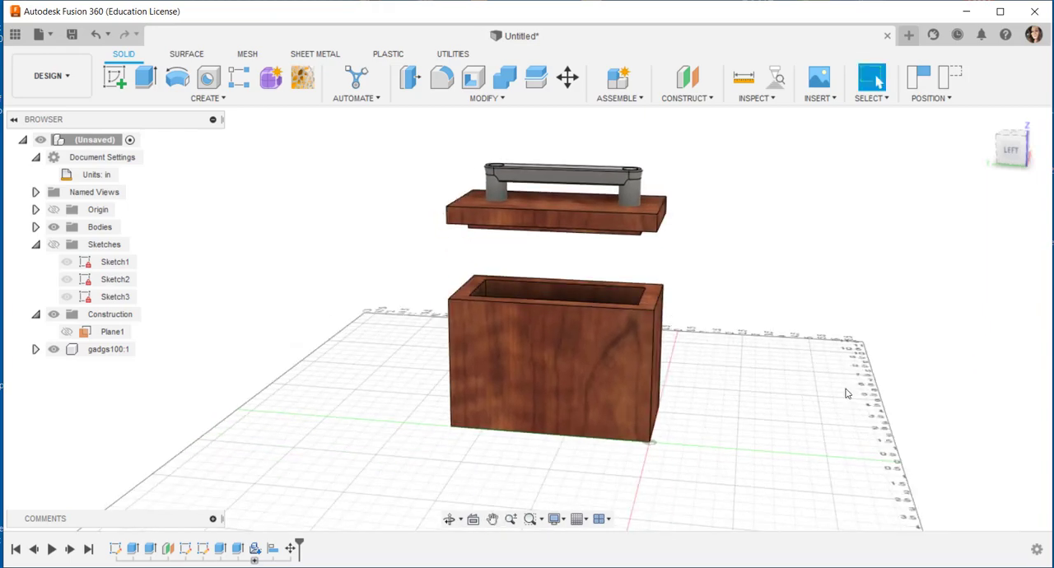